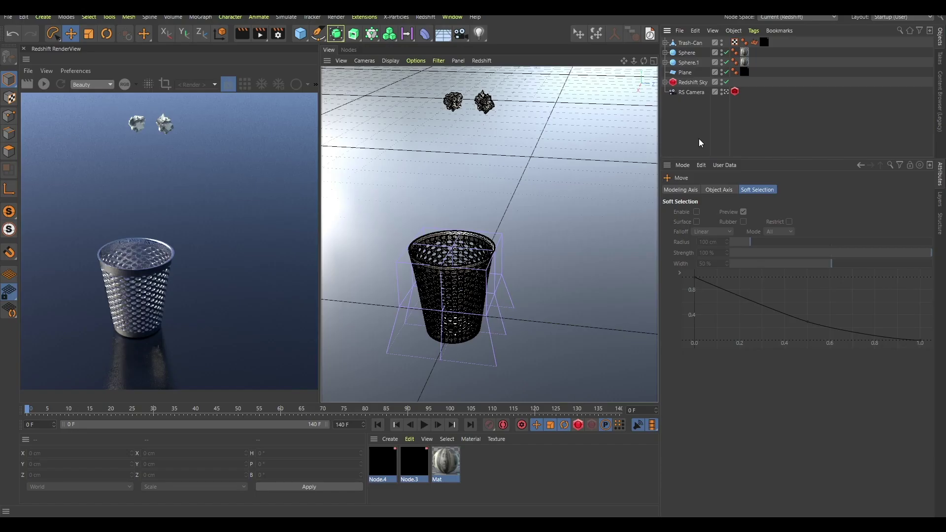
Step: Examine the trash can, the two crumpled spheres and the dollar-textured material Mat used in the scene
mouse_move(472, 285)
left_mouse_down("alt")
mouse_move(470, 263)
mouse_move(469, 297)
left_mouse_up("alt")
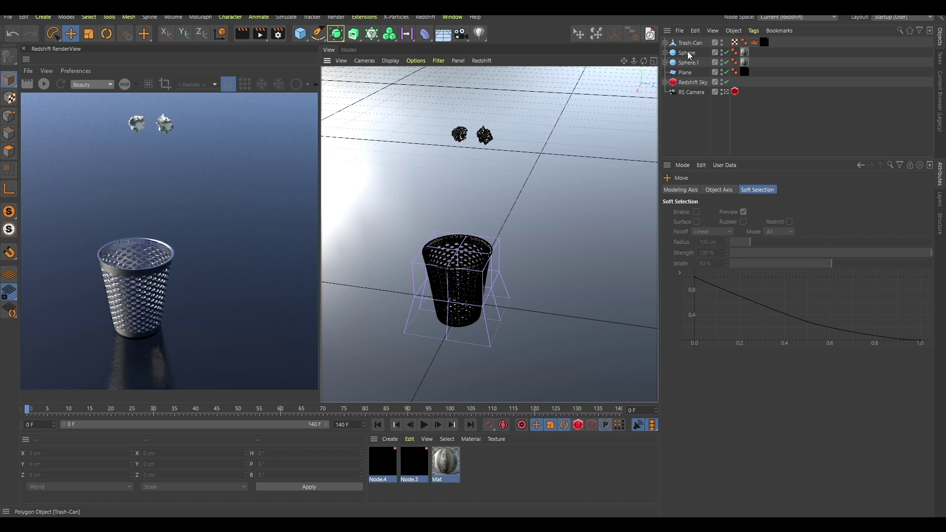
scroll(485, 137, "up", 5)
right_click_drag(565, 117, 594, 115, "alt")
middle_click_drag(496, 127, 538, 165, "alt")
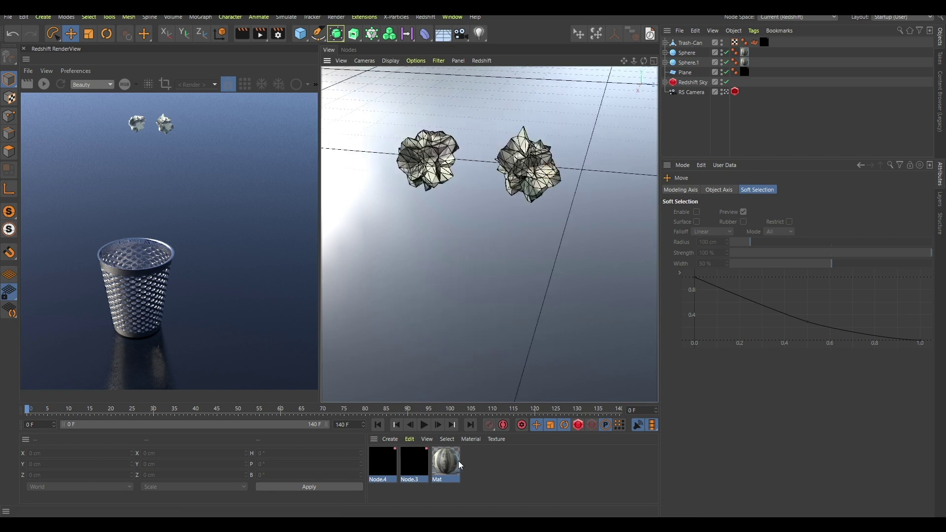
left_click(446, 463)
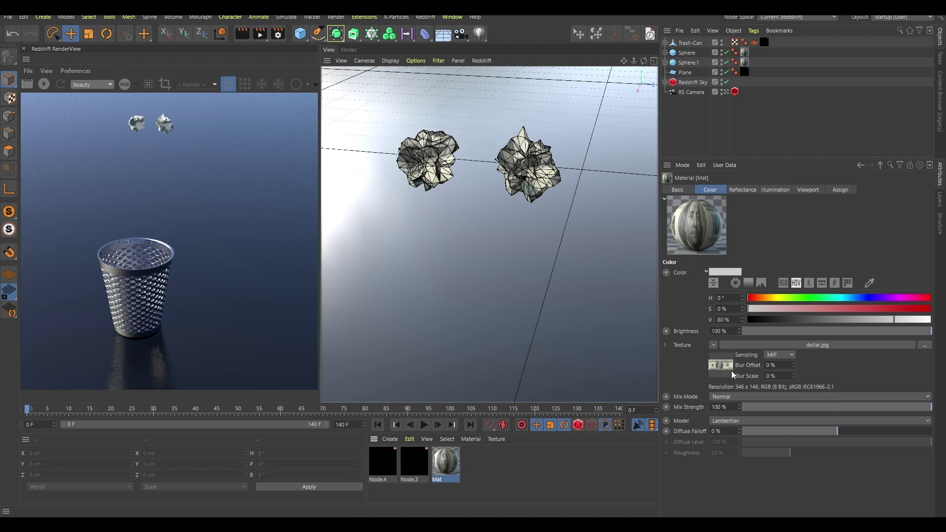
right_click_drag(545, 180, 514, 208, "alt")
middle_click_drag(521, 326, 492, 212, "alt")
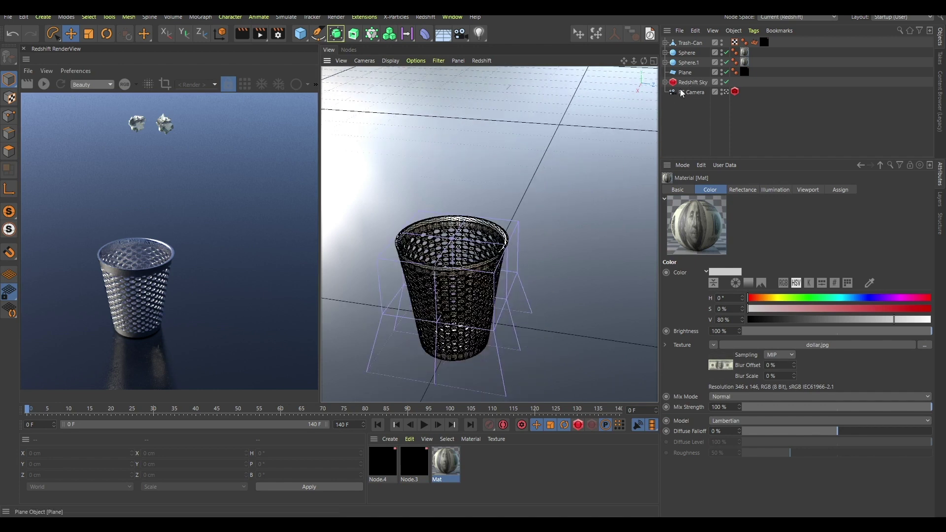
scroll(523, 241, "down", 4)
scroll(522, 240, "up", 3)
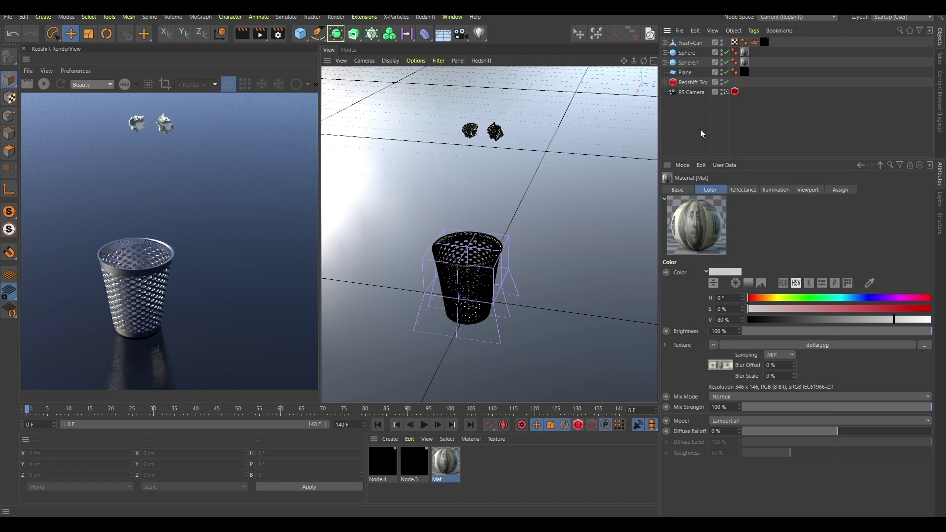
Step: Add a standard particle Emitter to the scene and deselect it
key("shift+c")
type("em")
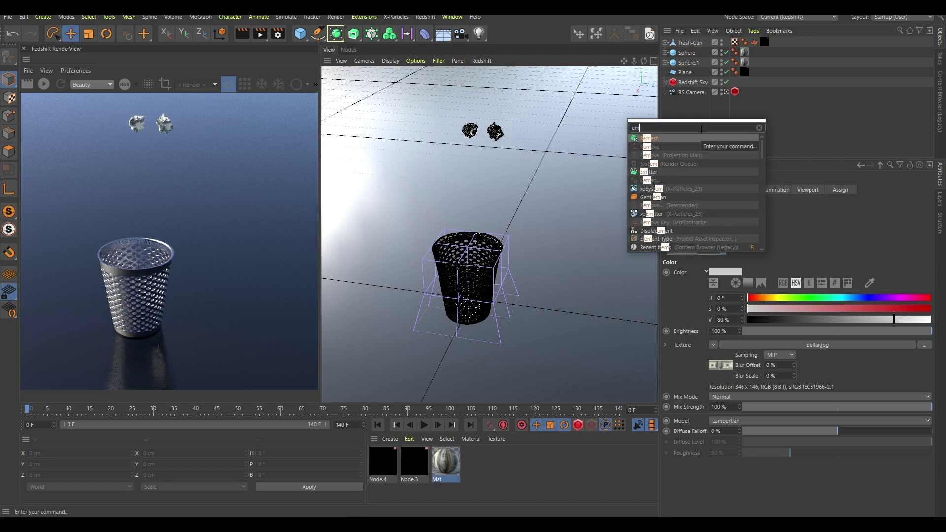
type("it")
key("Return")
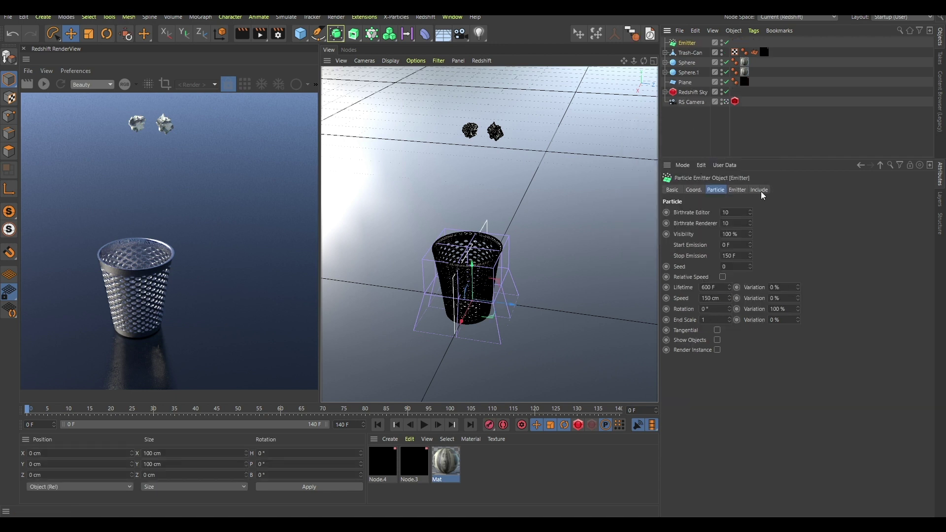
left_click(681, 134)
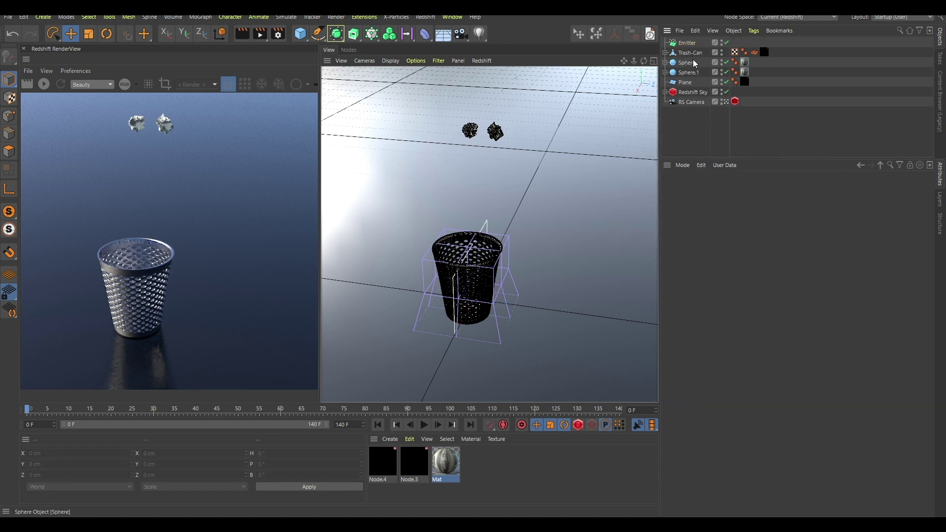
Step: Move the emitter up and away from the trash can to about Y 146 cm, Z 84 cm, and preview its particles
scroll(479, 281, "down", 2)
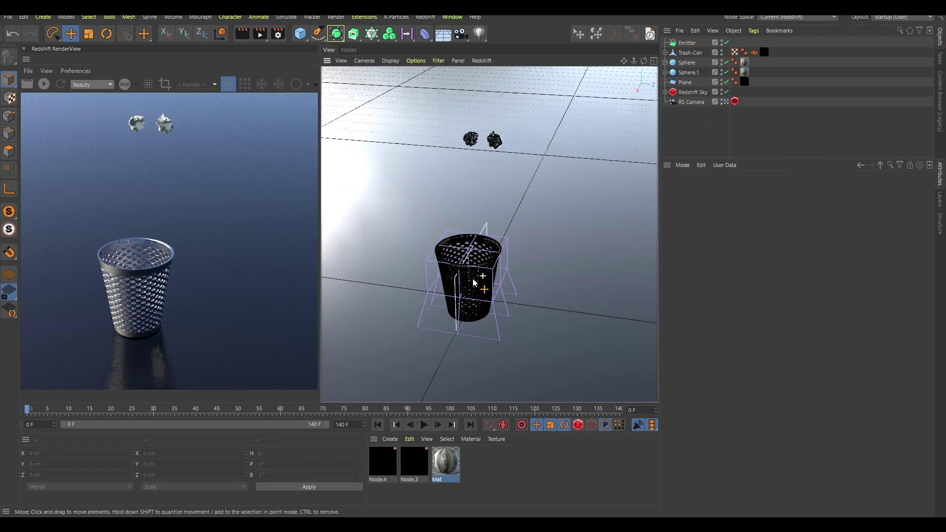
left_click(686, 43)
key("e")
left_click_drag(499, 284, 610, 173)
key("F8")
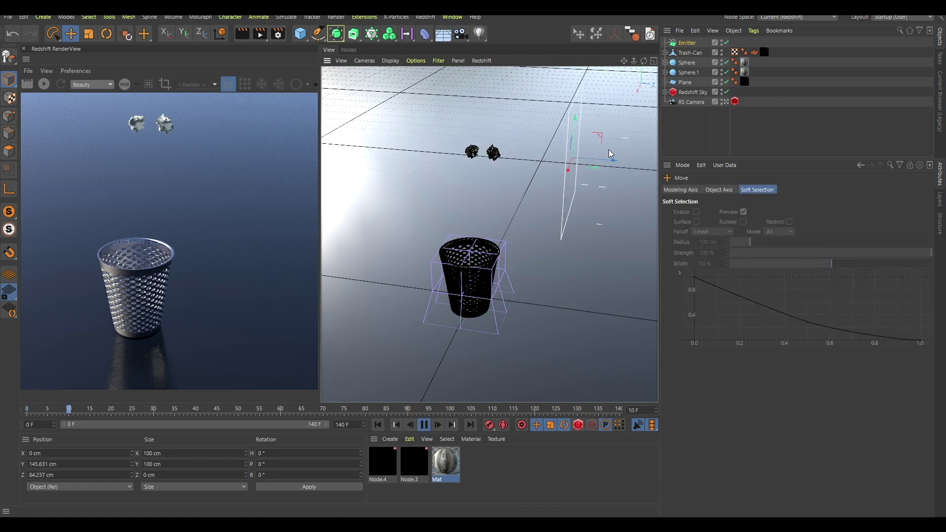
scroll(482, 286, "down", 4)
middle_click_drag(483, 288, 461, 298, "alt")
key("F8")
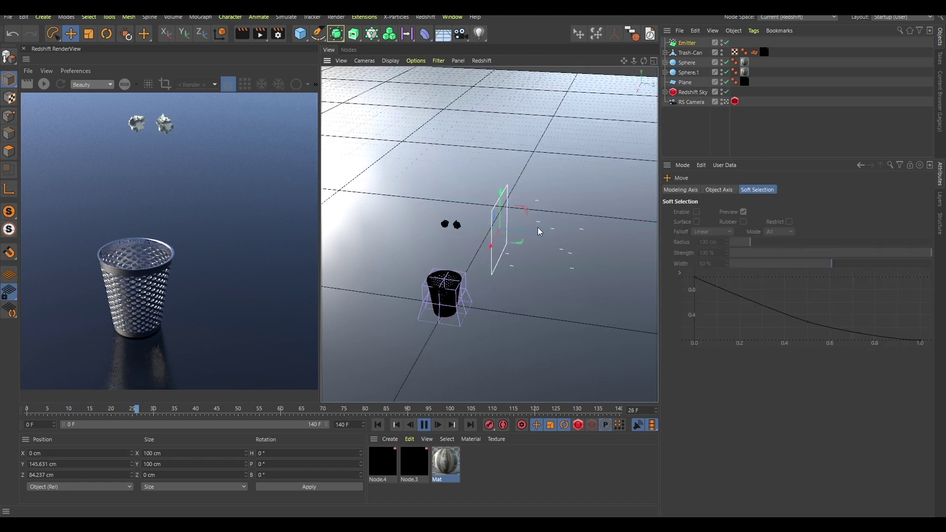
Step: Rotate the emitter's heading to -180° and move it out to about Z 155 cm, playing the animation to check the particle direction
key("r")
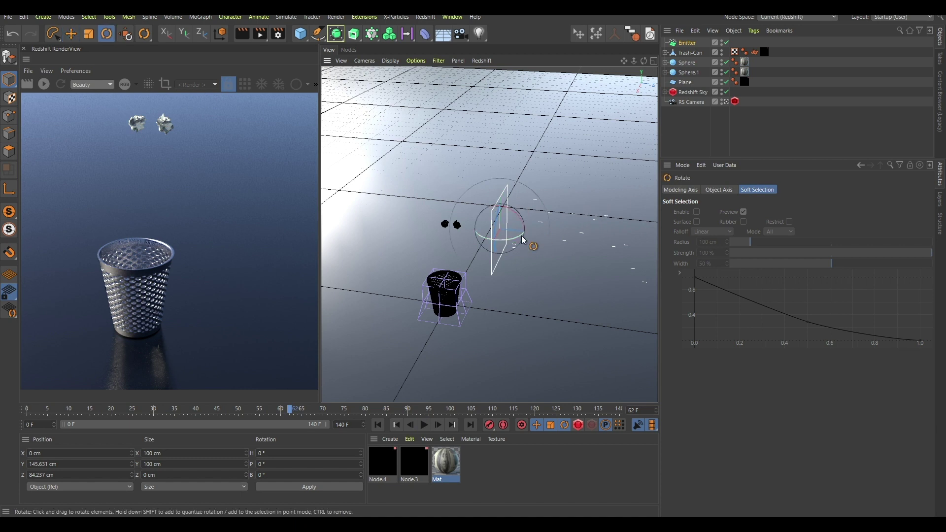
left_click_drag(527, 243, 459, 197)
key("e")
left_click_drag(485, 228, 534, 232)
key("F8")
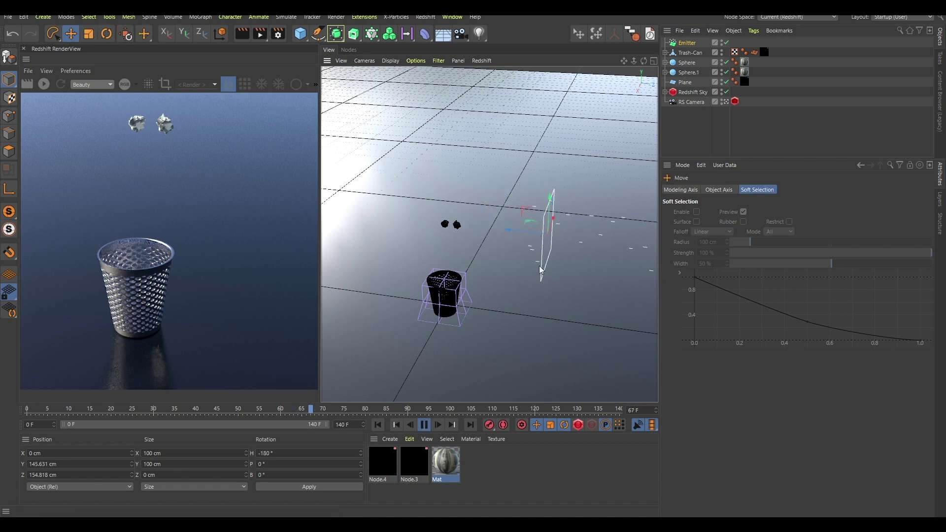
key("F8")
left_click_drag(452, 289, 498, 251, "alt")
key("F8")
key("F8")
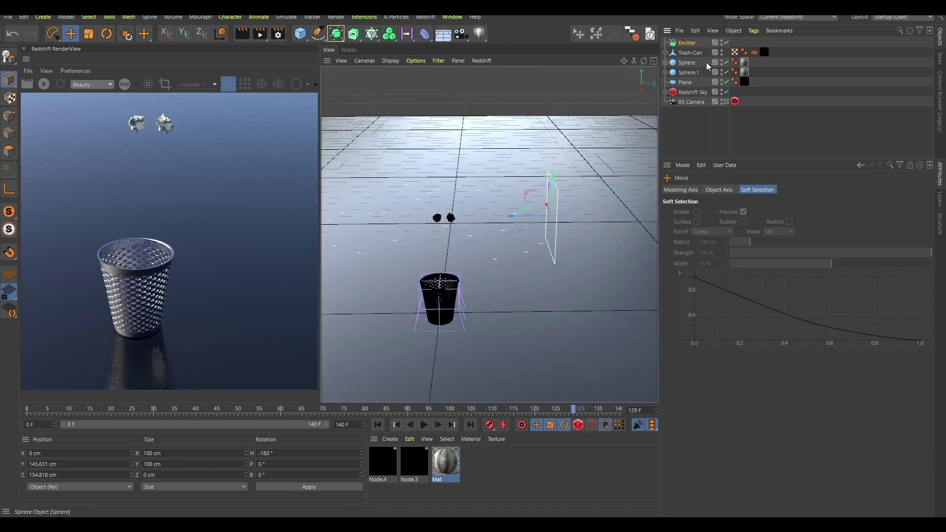
Step: Examine the two crumpled spheres up close and their placement relative to the emitter and trash can
left_click(687, 63)
left_click(688, 73, "shift")
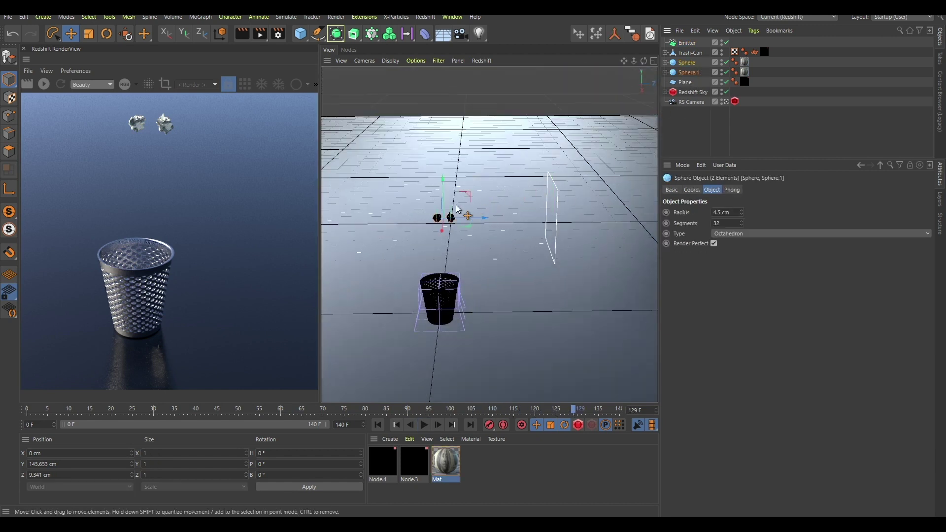
key("o")
scroll(513, 209, "down", 3)
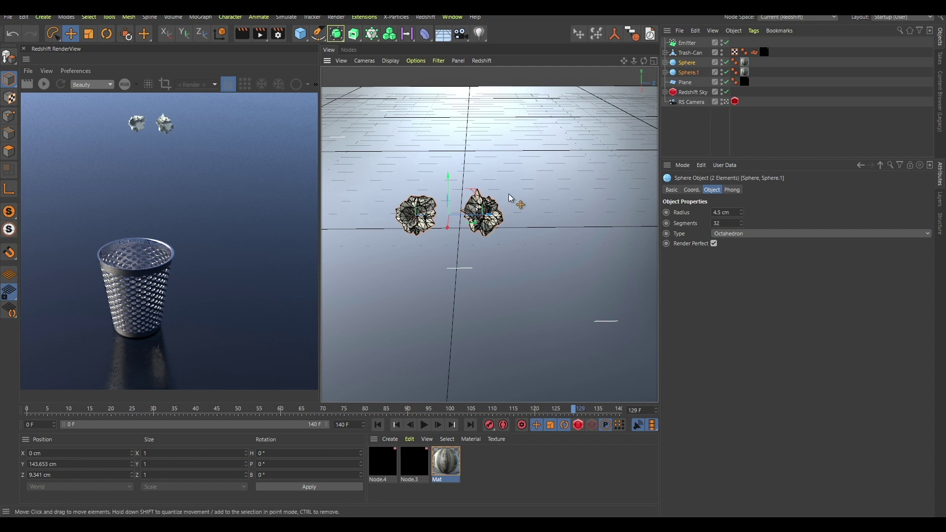
scroll(501, 227, "down", 4)
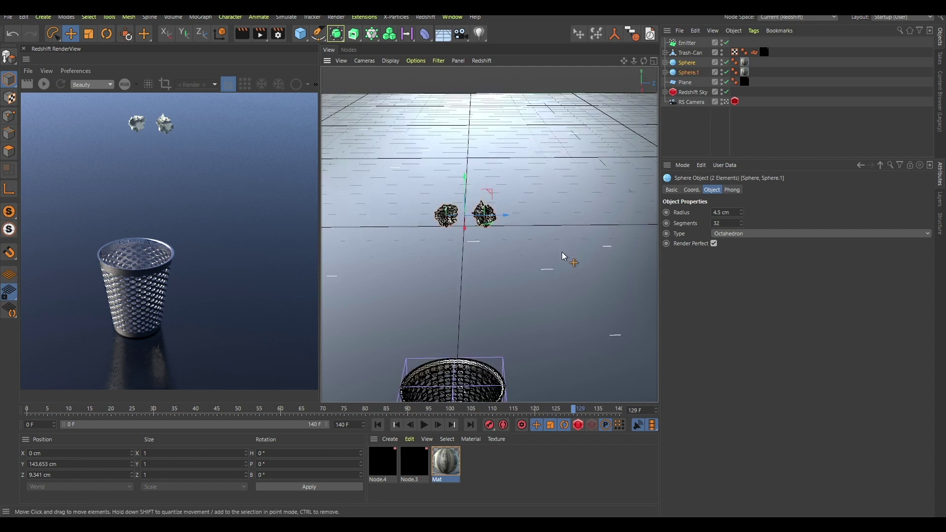
scroll(565, 257, "down", 5)
middle_click_drag(597, 230, 564, 209, "alt")
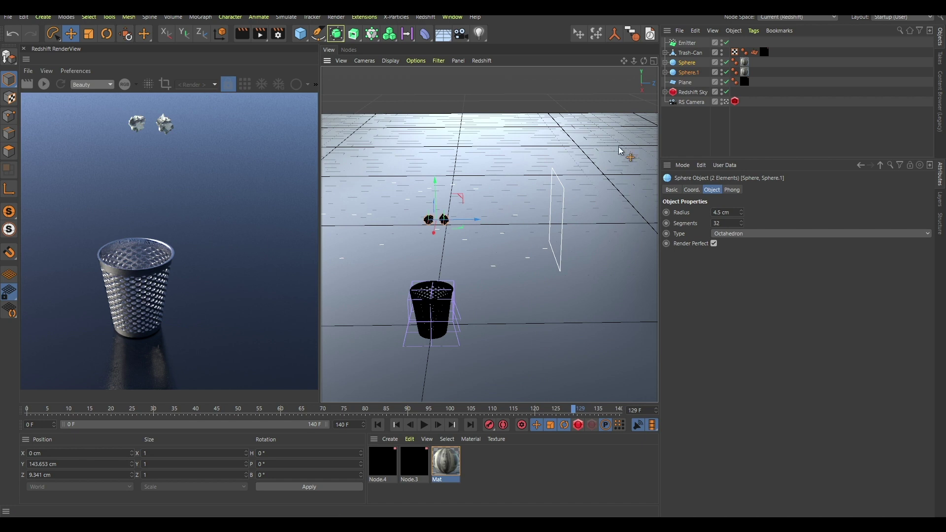
left_click(703, 66)
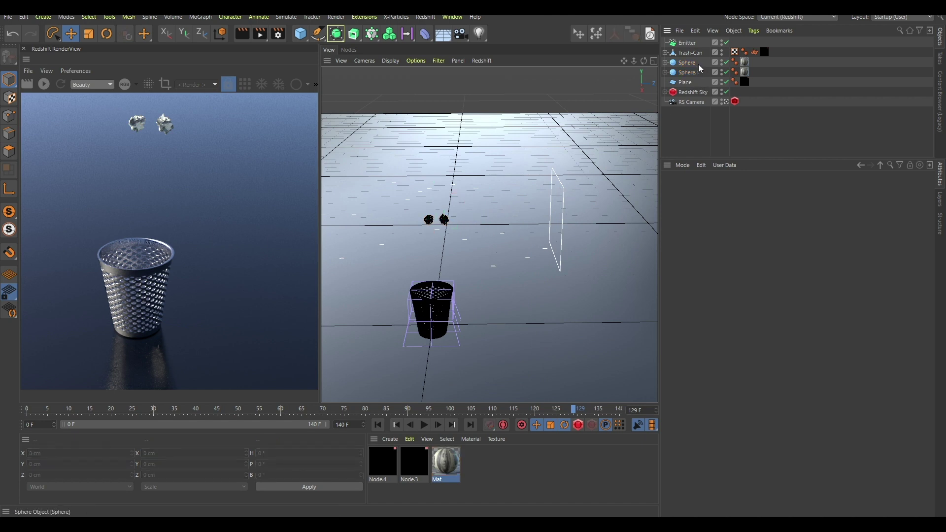
Step: Place both Sphere and Sphere.1 as children inside a new MoGraph Cloner
left_click_drag(700, 61, 701, 72)
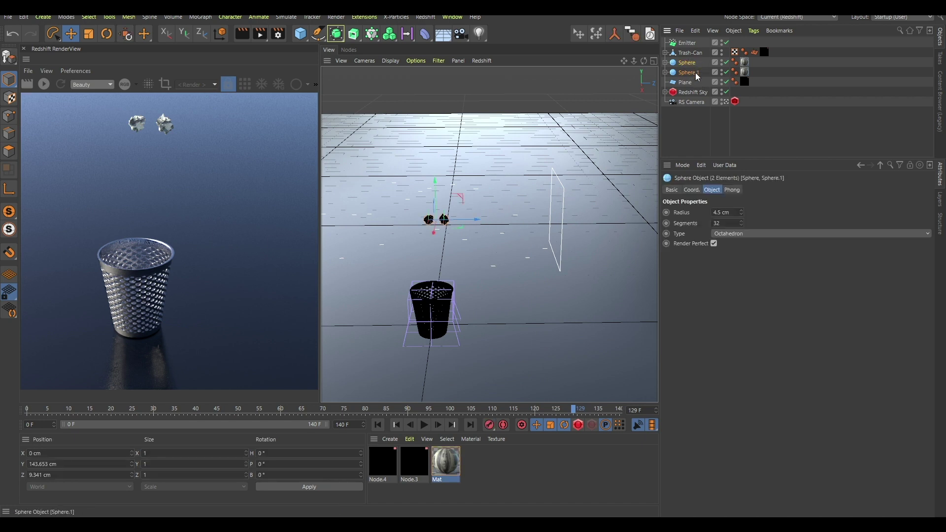
key("shift+c")
type("c")
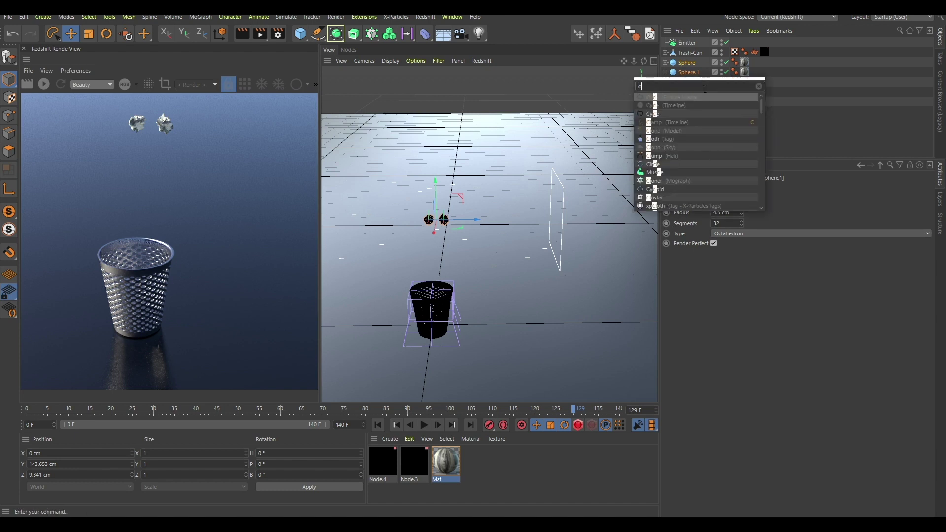
type("loner")
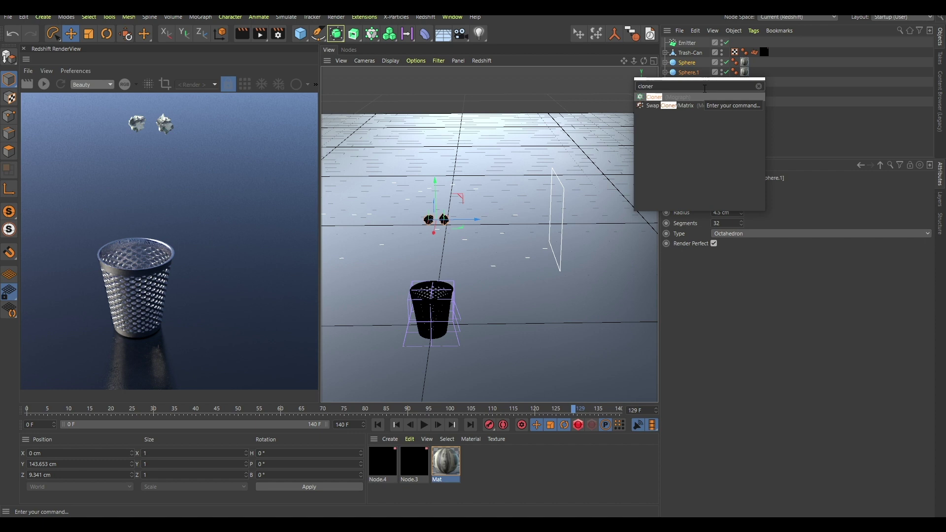
key("alt+Return")
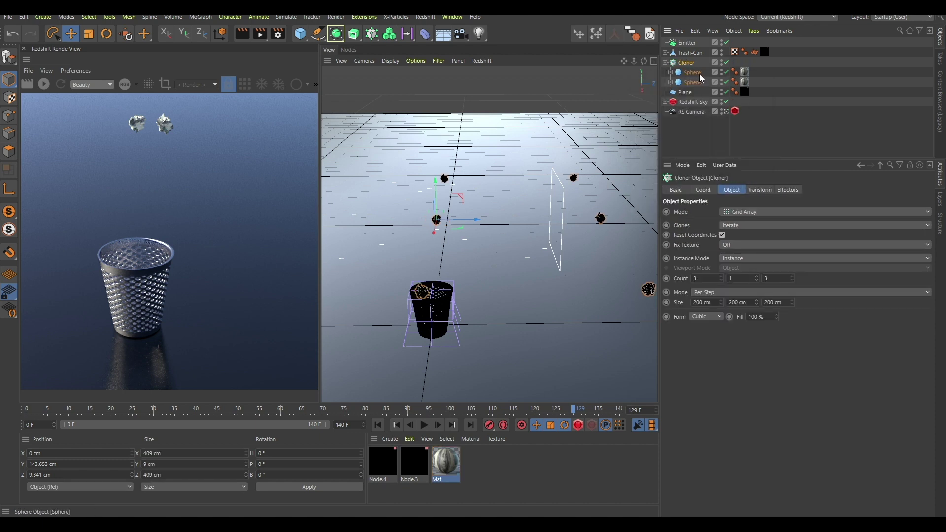
Step: Set the Cloner's mode to Object and assign the Emitter as its object
left_click(733, 211)
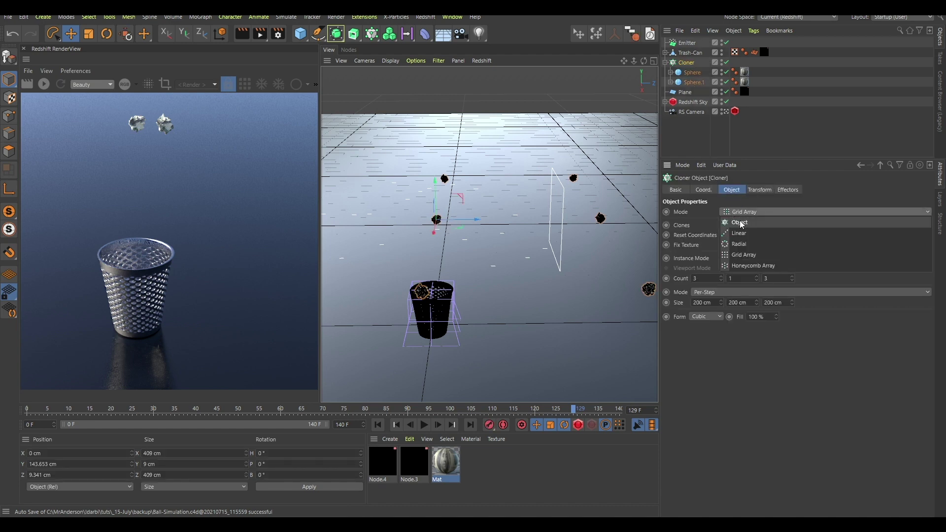
left_click(743, 216)
left_click_drag(687, 43, 736, 281)
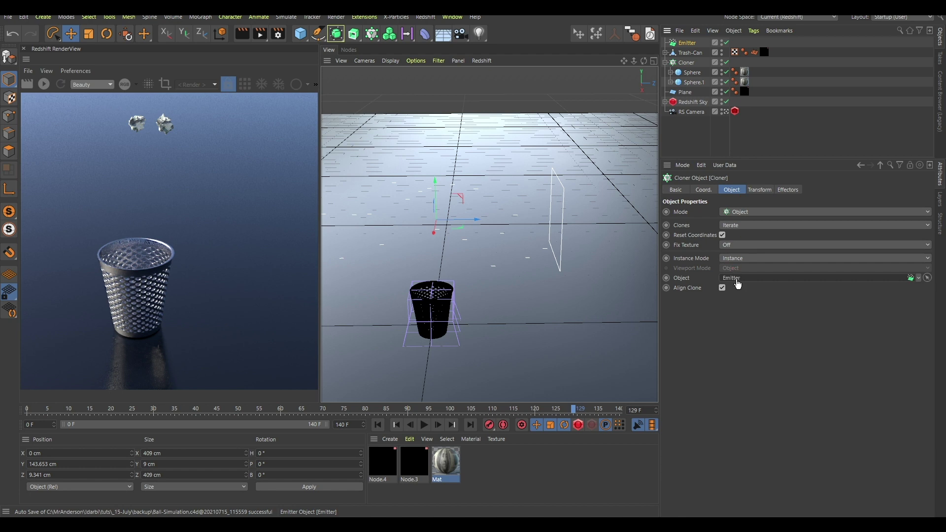
left_click(695, 142)
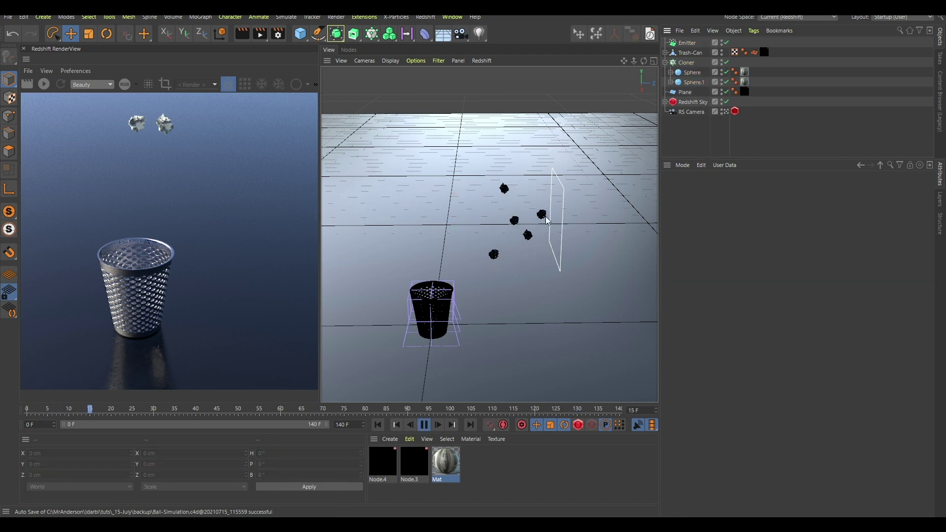
Step: Play the animation to about frame 33 and examine the cloned paper balls coming out of the emitter
scroll(547, 226, "up", 2)
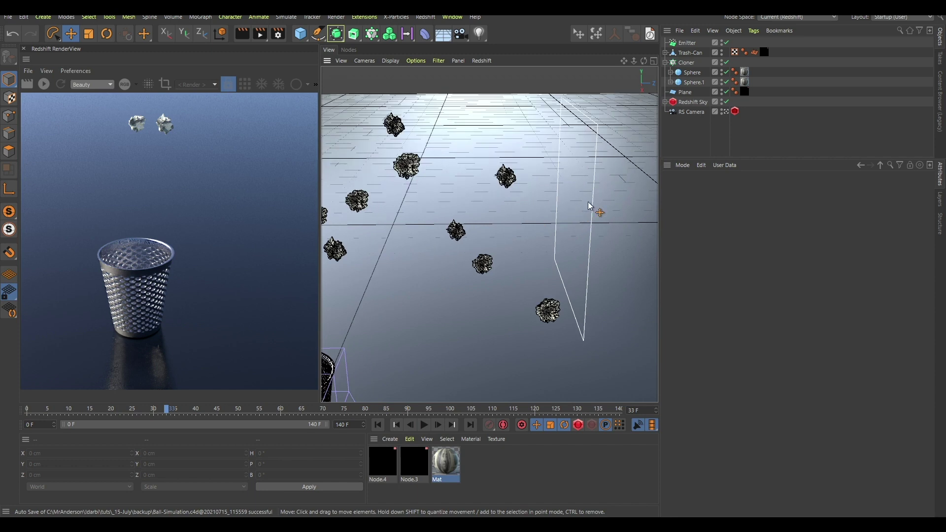
scroll(554, 223, "down", 4)
scroll(549, 222, "up", 3)
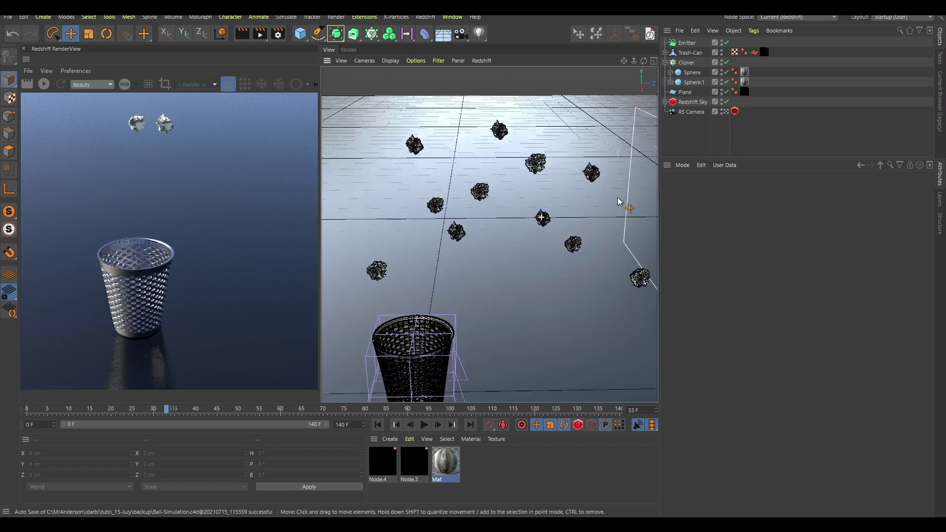
scroll(586, 236, "up", 1)
middle_click_drag(569, 246, 565, 252, "alt")
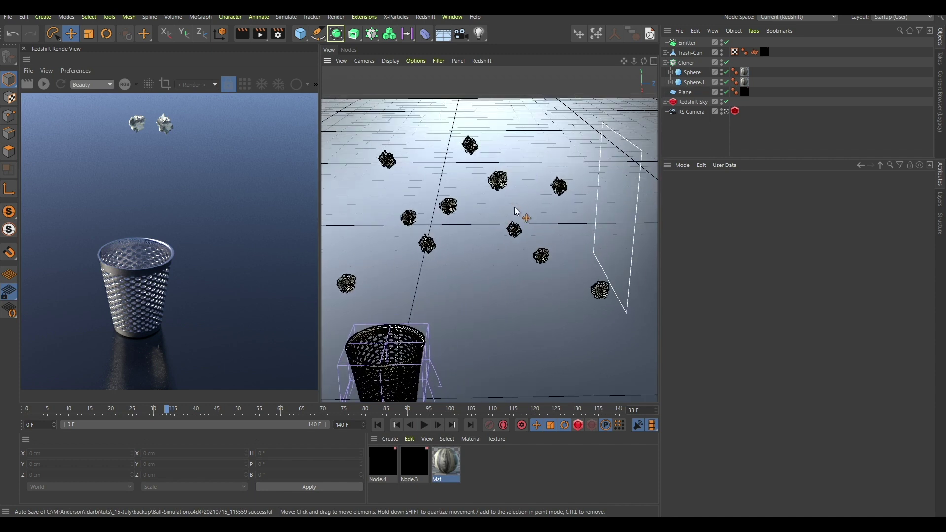
middle_click_drag(505, 176, 518, 185, "alt")
scroll(523, 187, "up", 3)
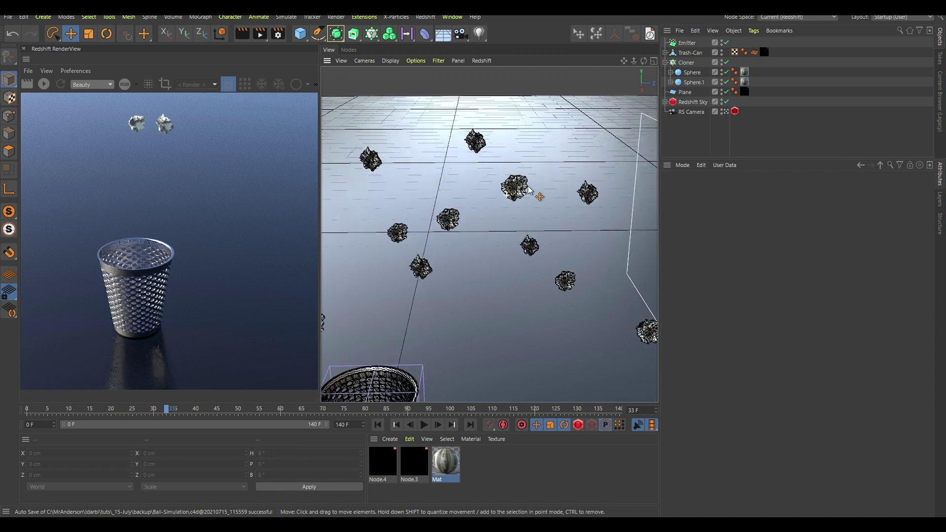
scroll(533, 171, "down", 1)
left_click_drag(518, 196, 514, 206, "alt")
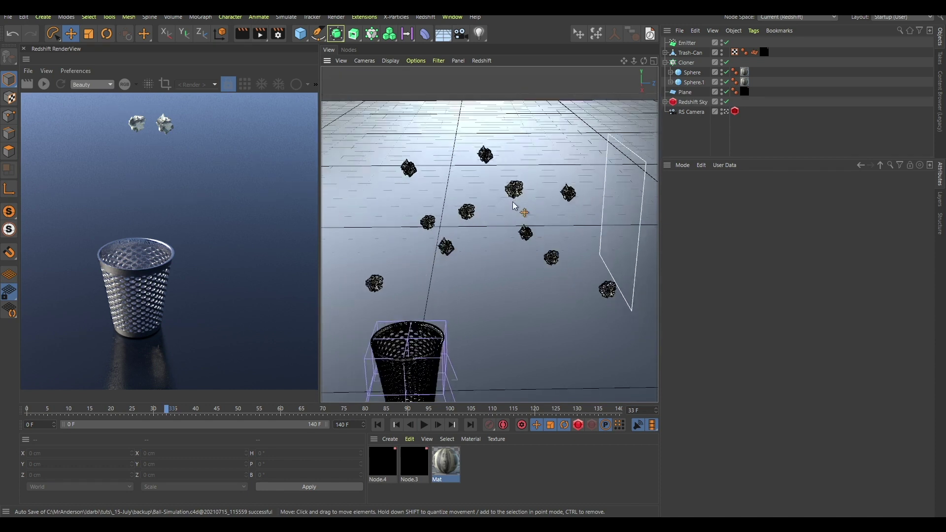
Step: Change the Cloner's Clones distribution from Iterate to Blend and check the clones above the trash can
left_click(690, 62)
left_click(737, 225)
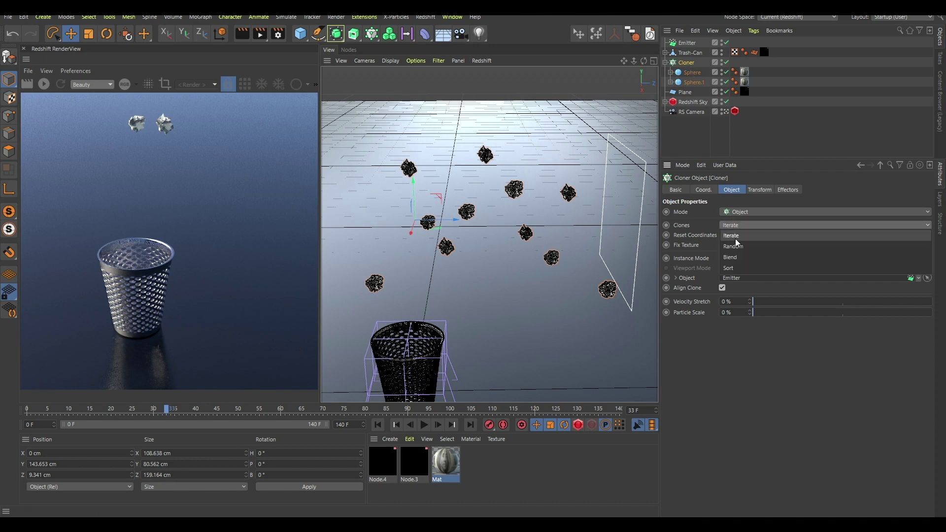
left_click(735, 257)
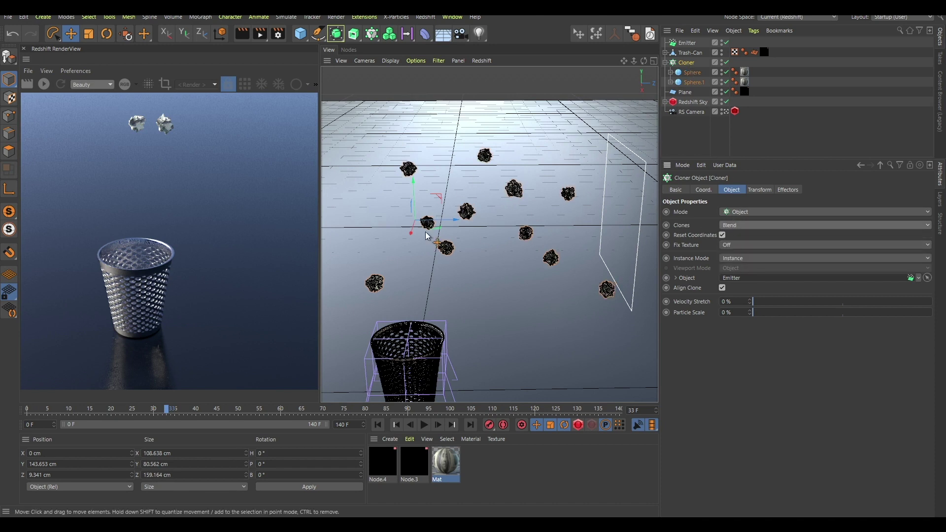
left_click(700, 65)
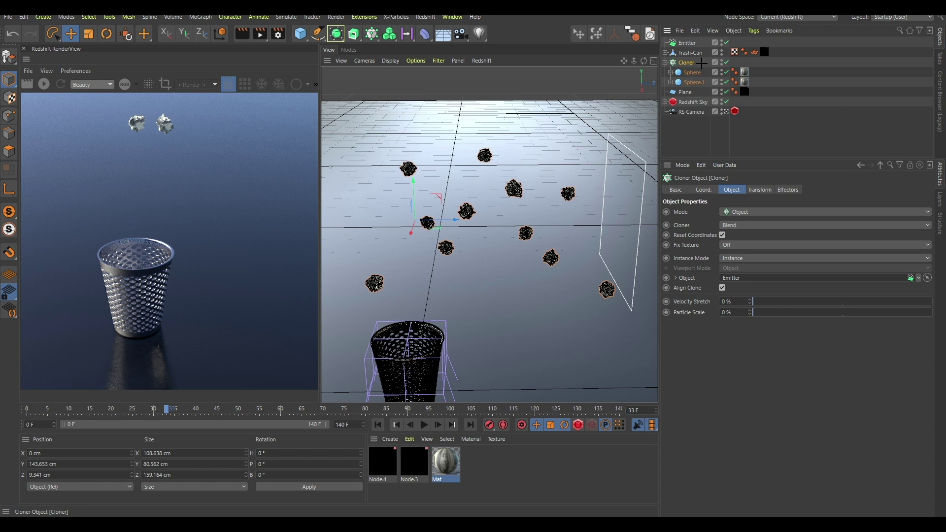
scroll(529, 251, "down", 4)
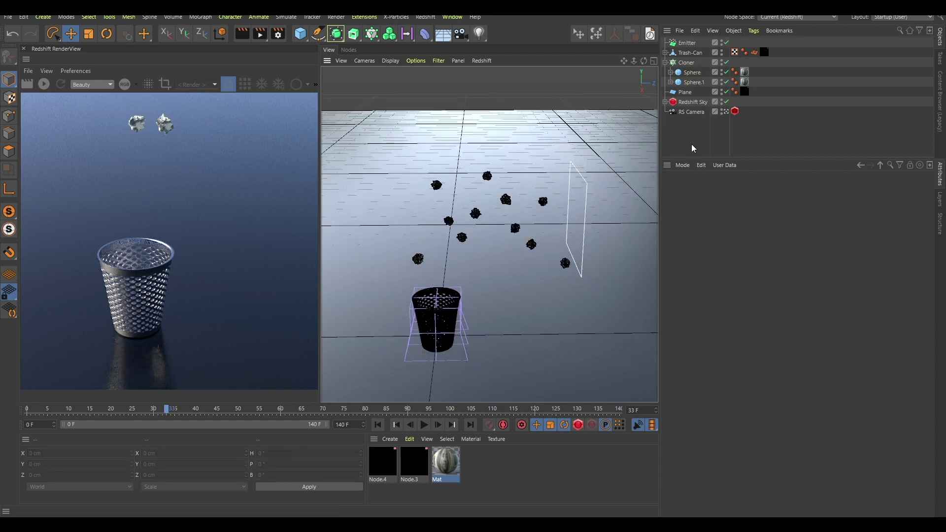
Step: Add a Rigid Body dynamics tag to the Cloner, play the simulation briefly, and return to the first frame
left_click(703, 66)
key("shift+c")
type("rigid")
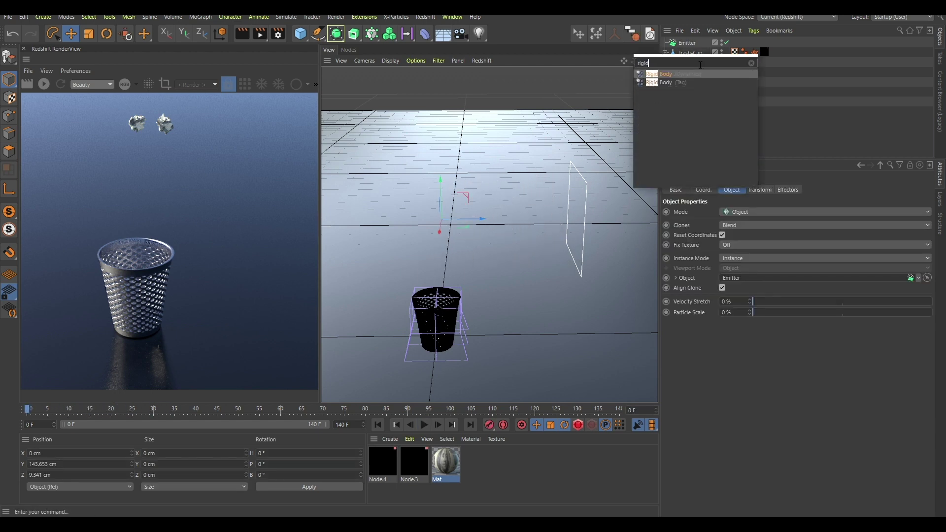
key("Return")
key("F8")
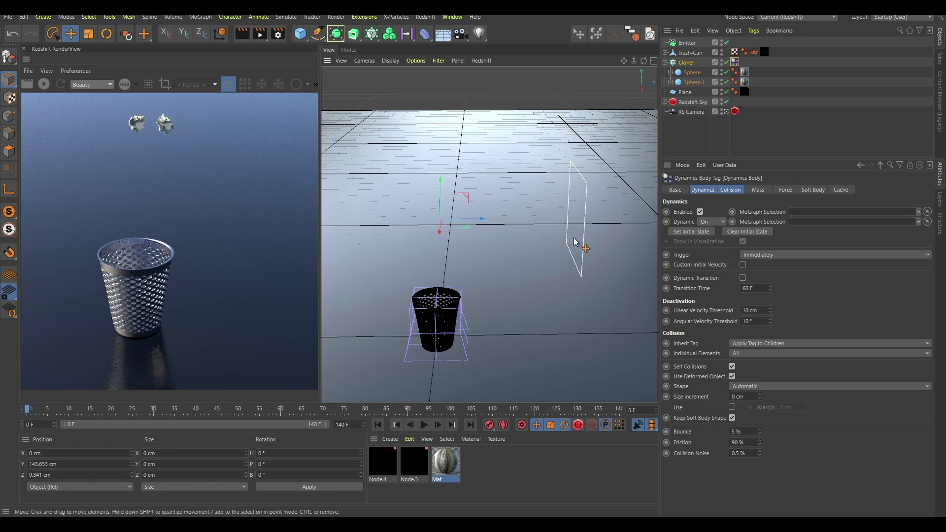
key("F8")
key("shift+f")
Step: Add a Collider Body tag to the Plane, play the simulation to check the floor collision, and return to the first frame
left_click(693, 94)
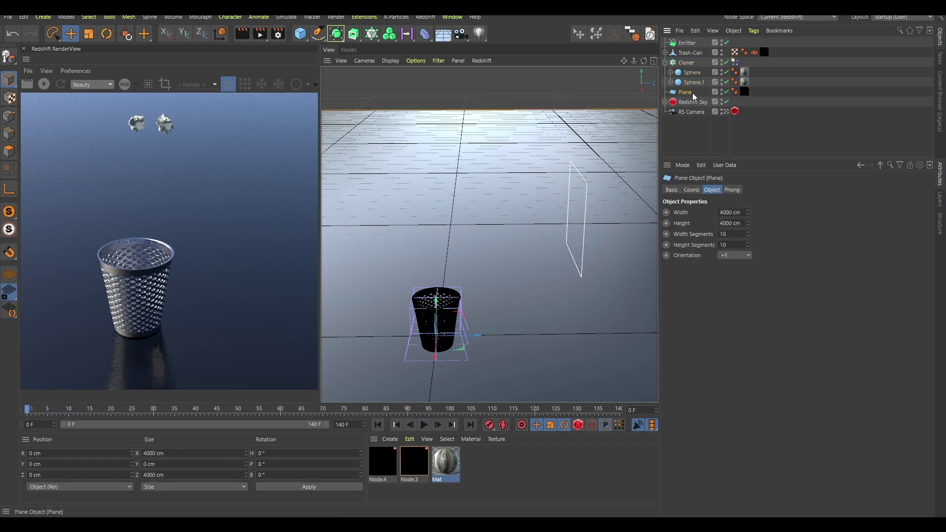
key("shift+c")
type("coll")
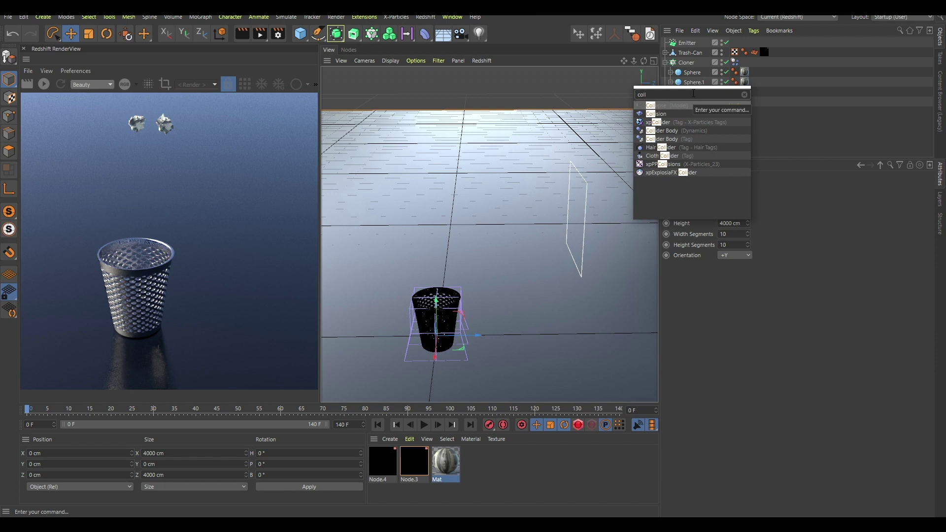
key("Down")
key("Down")
key("Down")
key("Return")
key("F8")
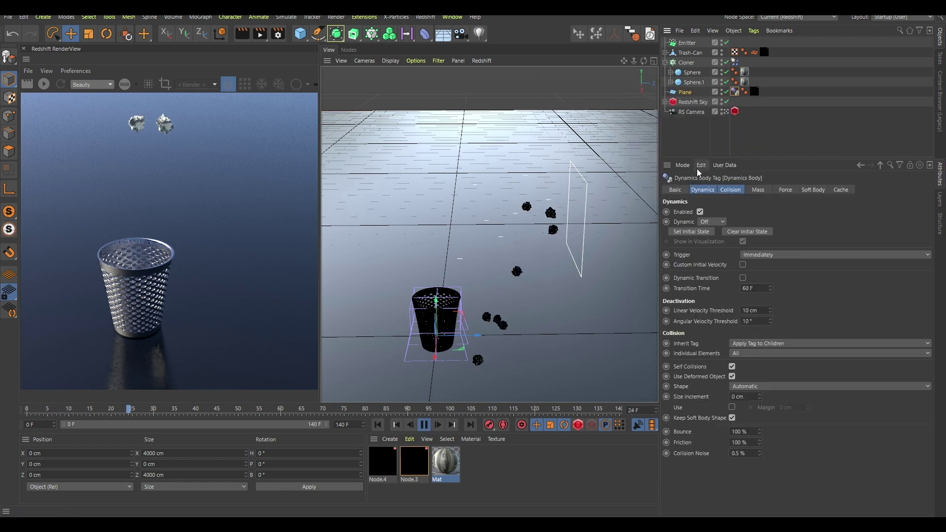
key("F8")
key("shift+f")
Step: Copy the Plane's Dynamics Body tag onto the Trash-Can object and play the simulation
left_click(736, 92, "ctrl")
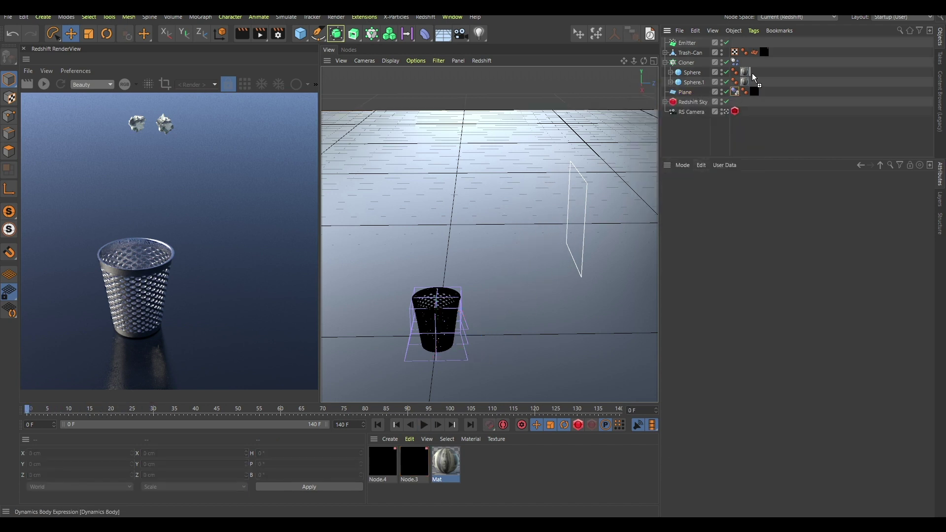
left_click_drag(766, 59, 774, 53, "ctrl")
key("ctrl+shift+a")
key("F8")
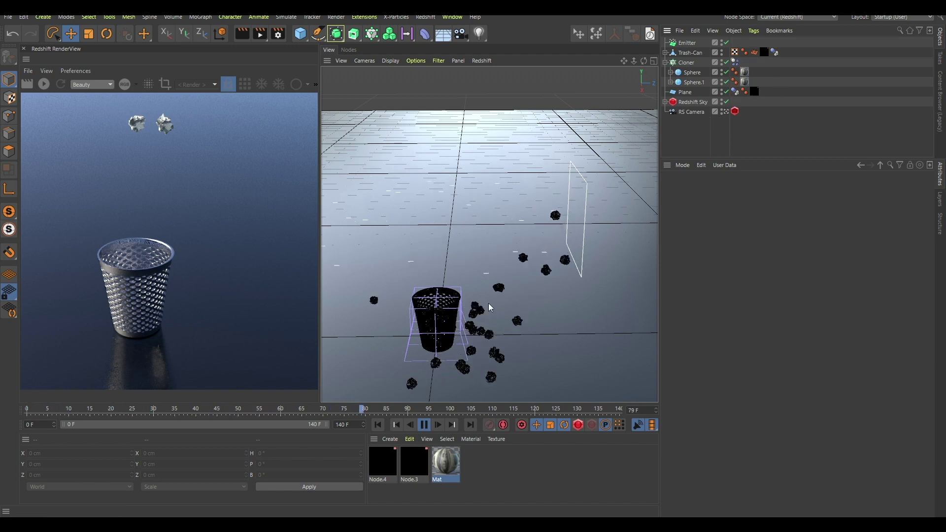
Step: Set the Emitter's speed to 210 cm and replay the simulation, checking the balls' spread from the top and perspective views
left_click(689, 44)
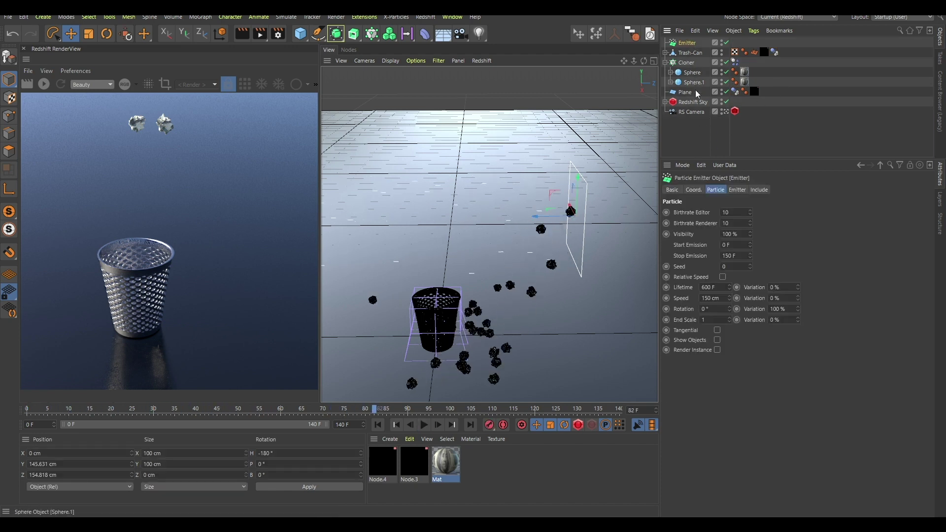
mouse_move(729, 297)
left_mouse_down()
mouse_move(728, 281)
mouse_move(728, 298)
left_mouse_up()
key("shift+f")
key("F8")
key("F8")
key("F2")
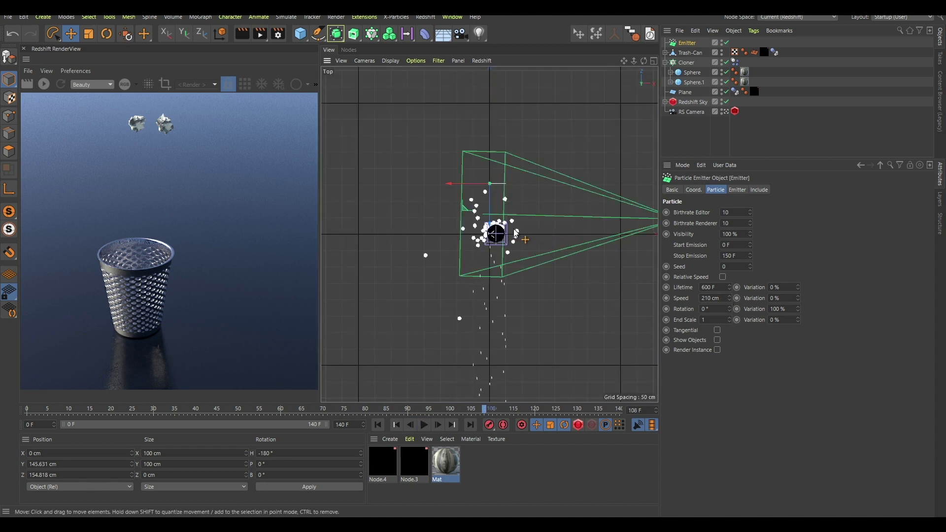
scroll(517, 239, "up", 5)
key("F1")
key("F8")
key("F8")
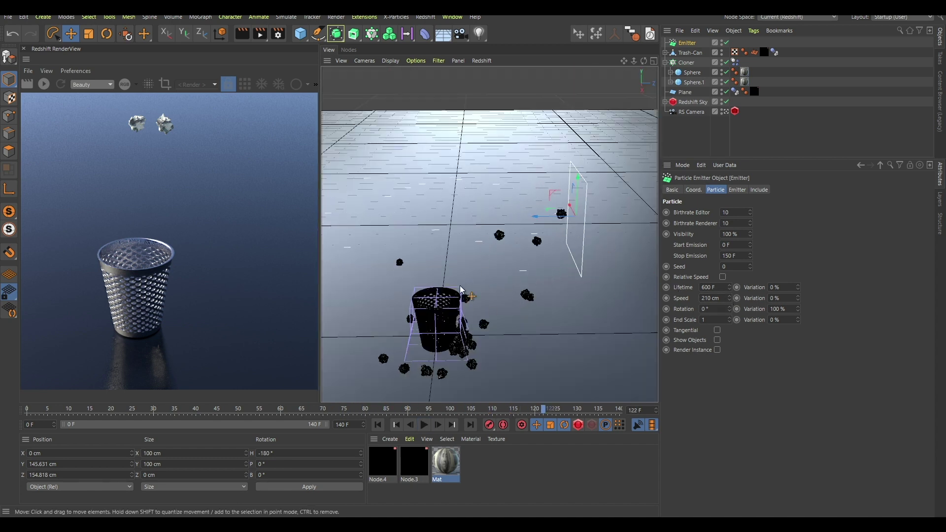
Step: Move the Emitter sideways to about X 17 cm, scale it down to about 47 by 47 cm, and replay the simulation
left_click_drag(449, 316, 550, 268, "alt")
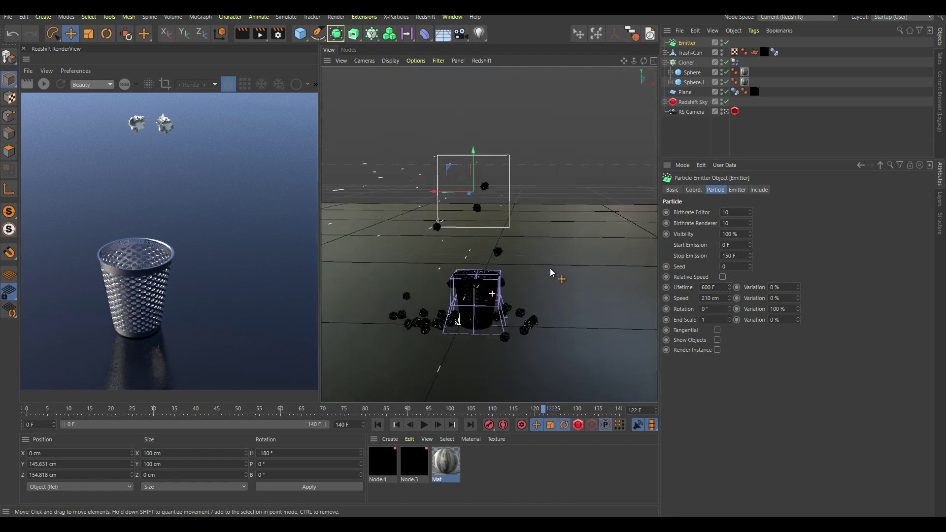
left_click_drag(459, 191, 502, 236)
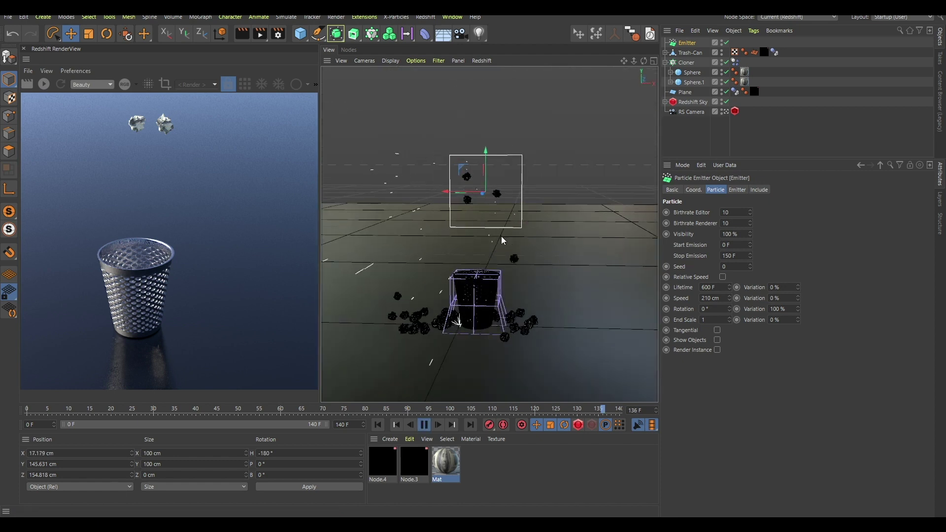
key("t")
left_click_drag(592, 145, 442, 212)
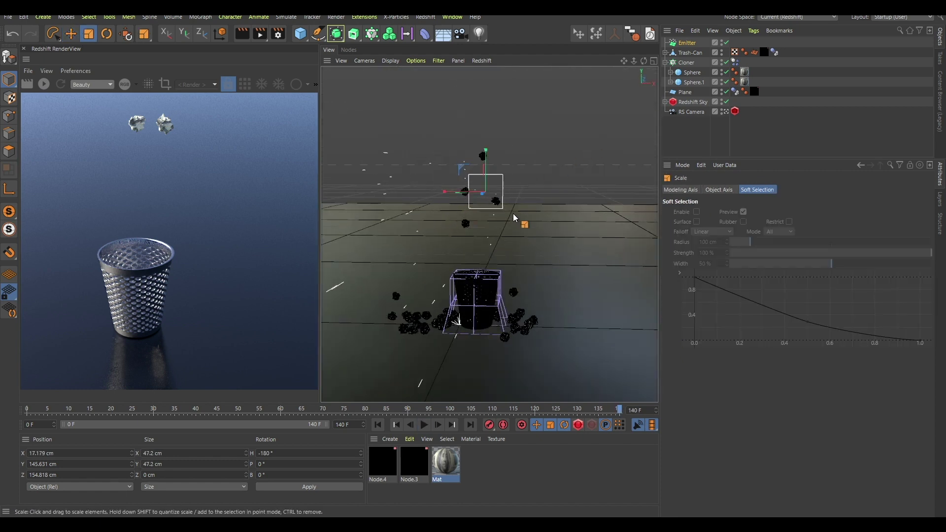
key("F8")
left_click_drag(483, 297, 445, 285, "alt")
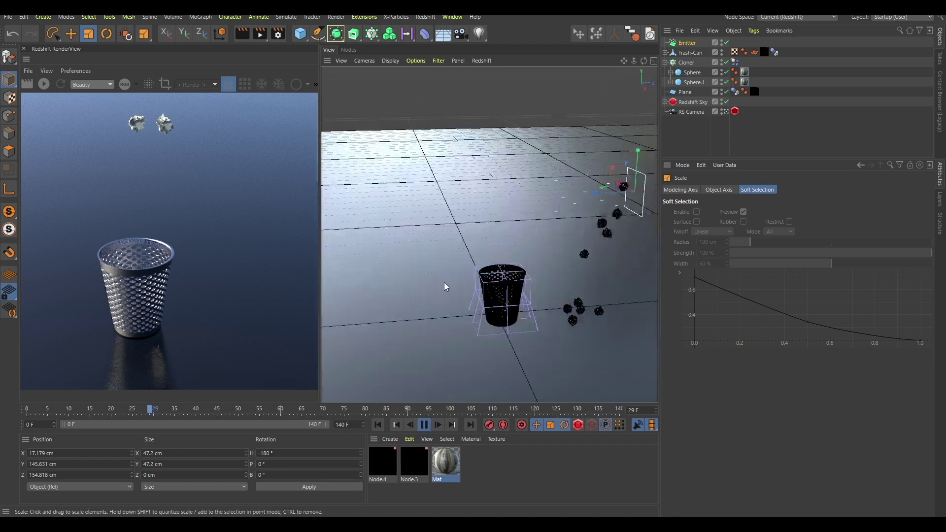
middle_click_drag(573, 258, 532, 240, "alt")
key("F8")
Step: Set the Emitter's speed to about 297 cm and replay the simulation from the first frame
left_click(688, 42)
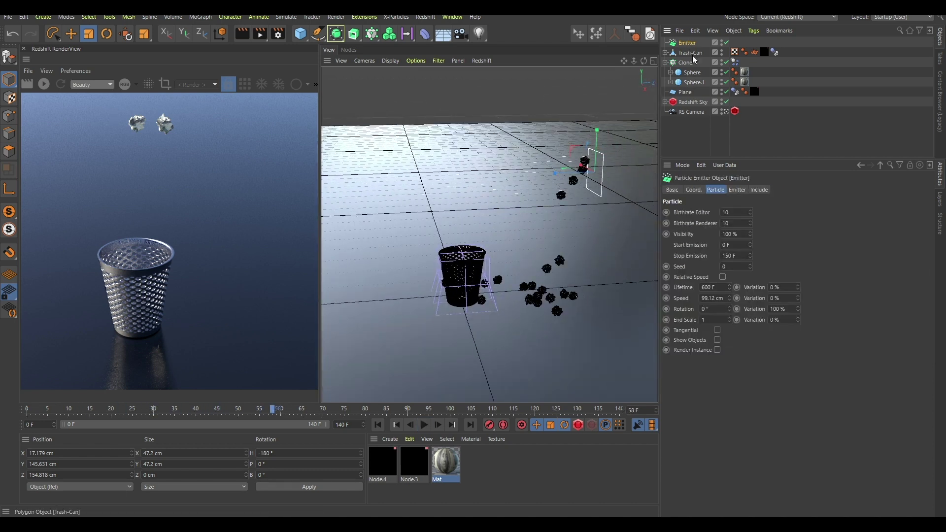
left_click(693, 54)
left_click(688, 43)
key("shift+f")
key("F8")
left_click_drag(730, 299, 732, 267)
left_click_drag(513, 236, 536, 273, "alt")
key("F8")
Step: Examine how the paper balls meet the trash can's rim and view the Collision settings of its Dynamics Body tag
scroll(482, 272, "up", 5)
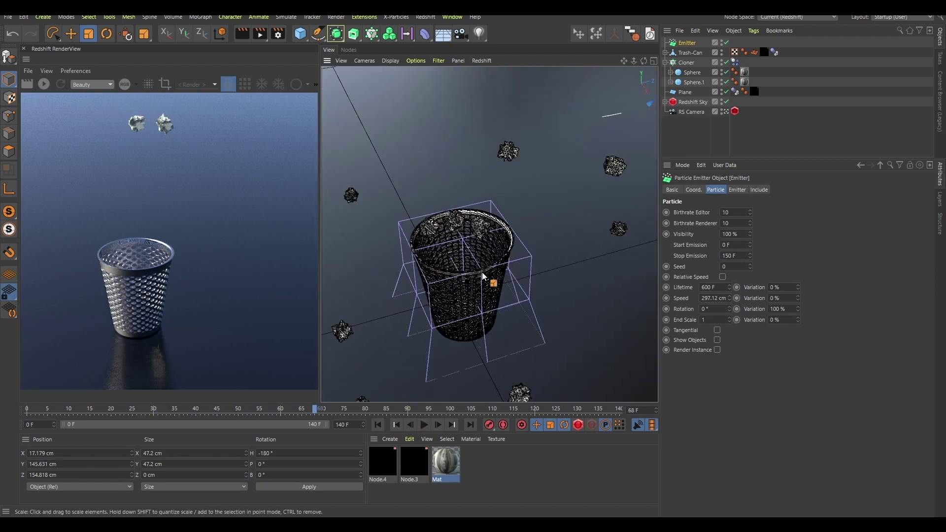
left_click_drag(510, 241, 512, 241, "alt")
key("F8")
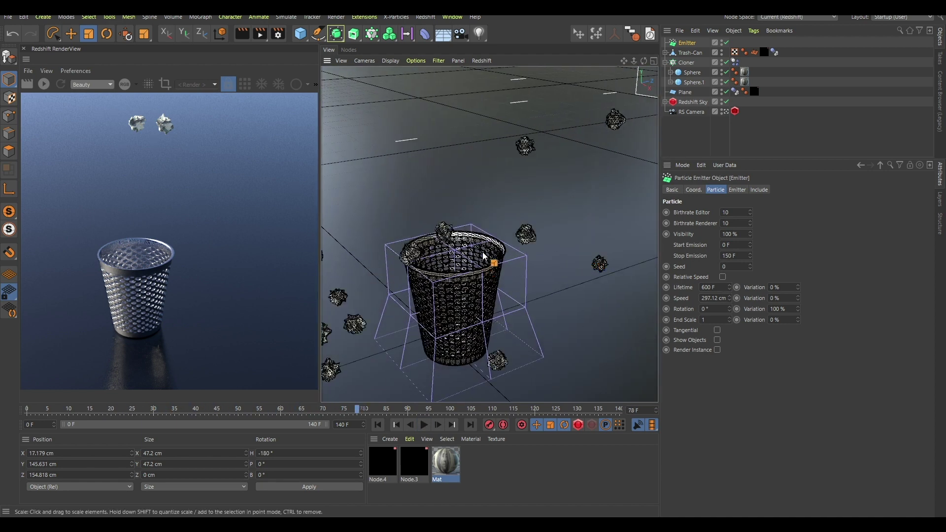
scroll(483, 253, "up", 3)
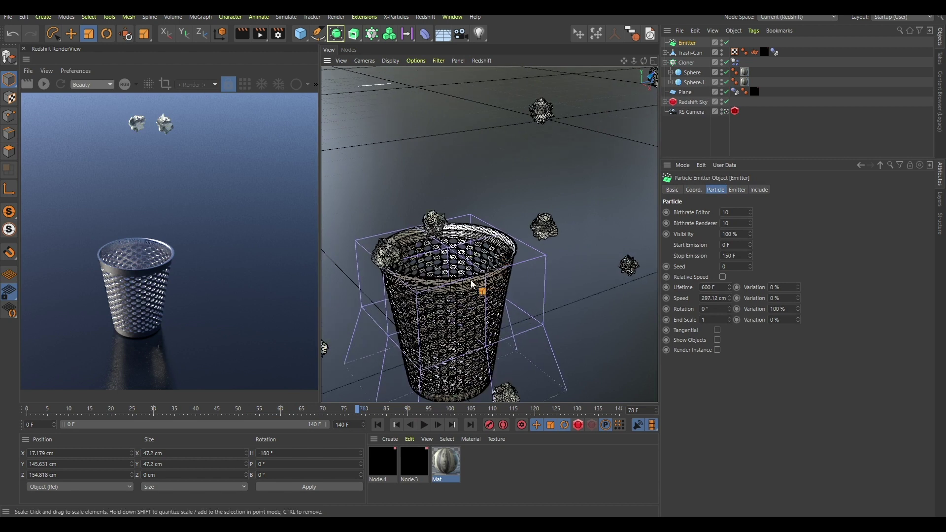
middle_click_drag(471, 284, 492, 270, "alt")
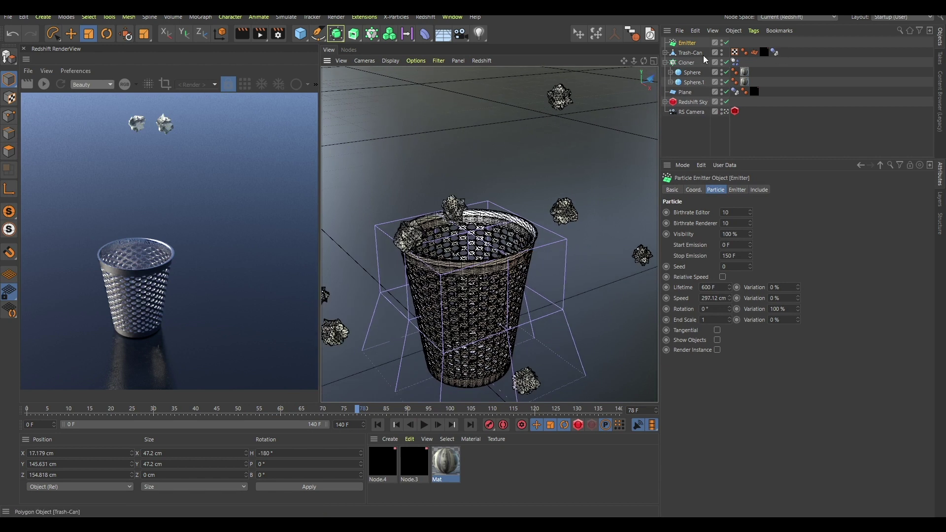
left_click(774, 52)
left_click(733, 193)
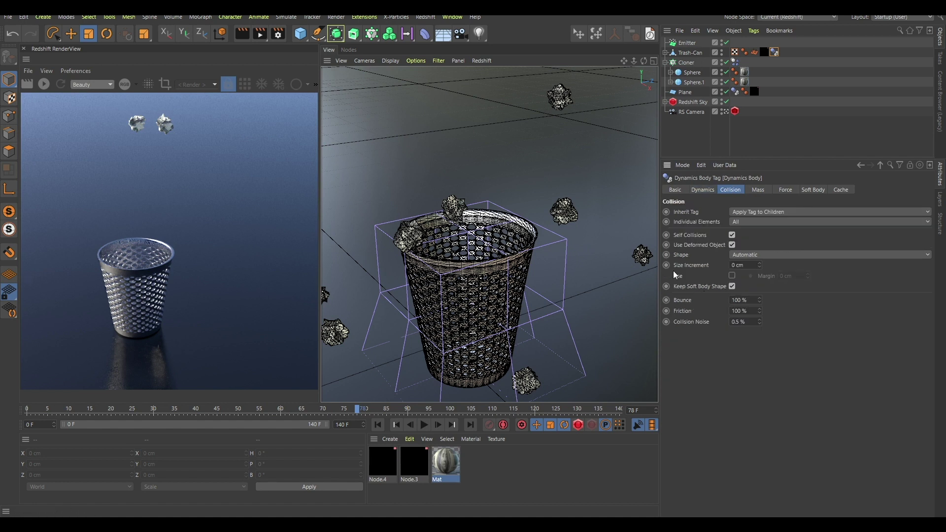
left_click_drag(530, 257, 505, 275, "alt")
Step: Temporarily enable dynamics visualization in the project settings to examine the collision shapes of the trash can and paper balls
left_click(714, 147)
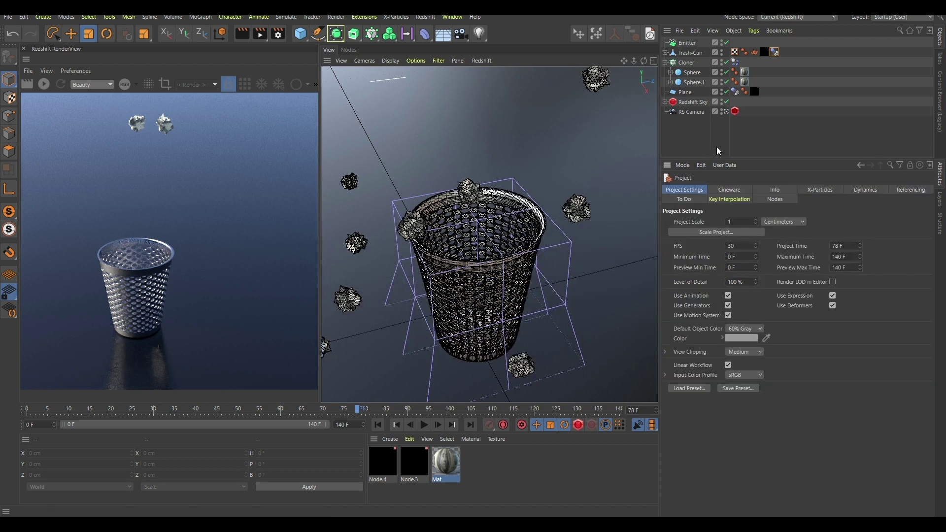
left_click(865, 190)
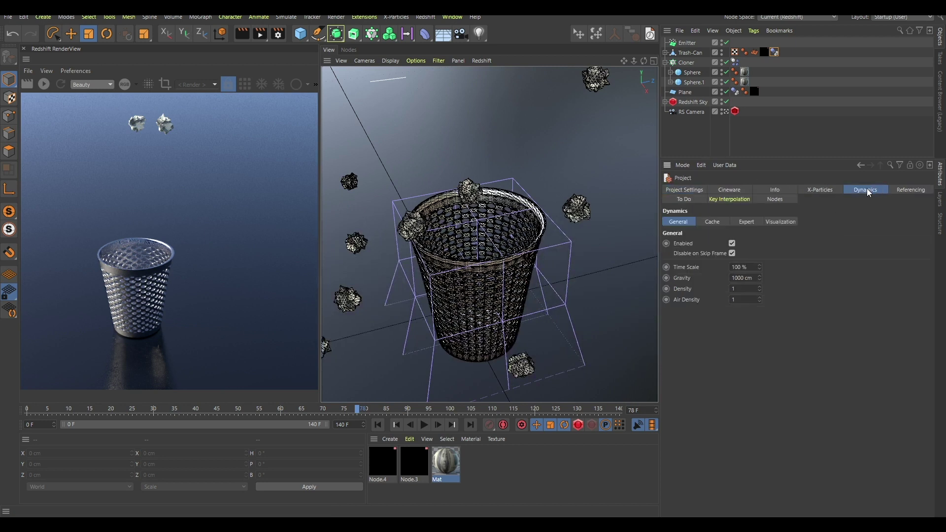
left_click(780, 223)
left_click(718, 244)
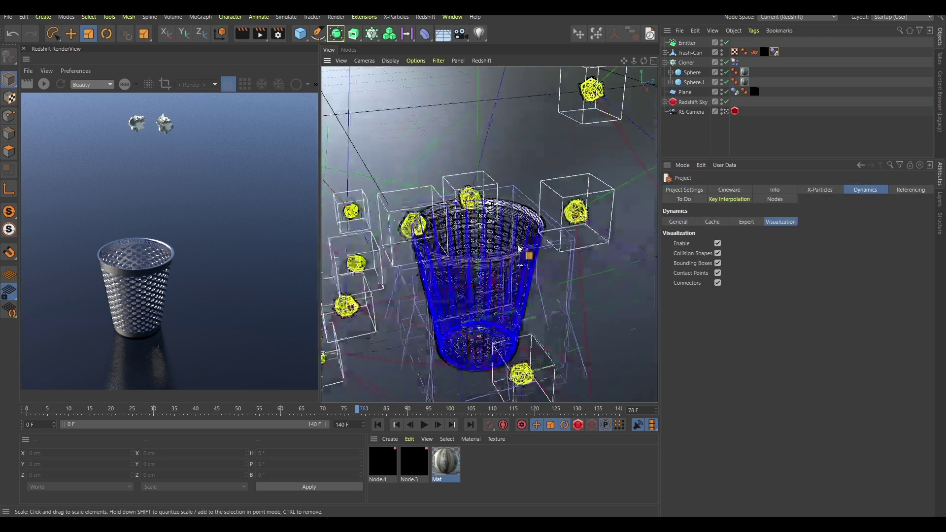
mouse_move(518, 249)
left_mouse_down("alt")
mouse_move(513, 212)
mouse_move(530, 256)
left_mouse_up("alt")
right_click_drag(531, 252, 550, 249, "alt")
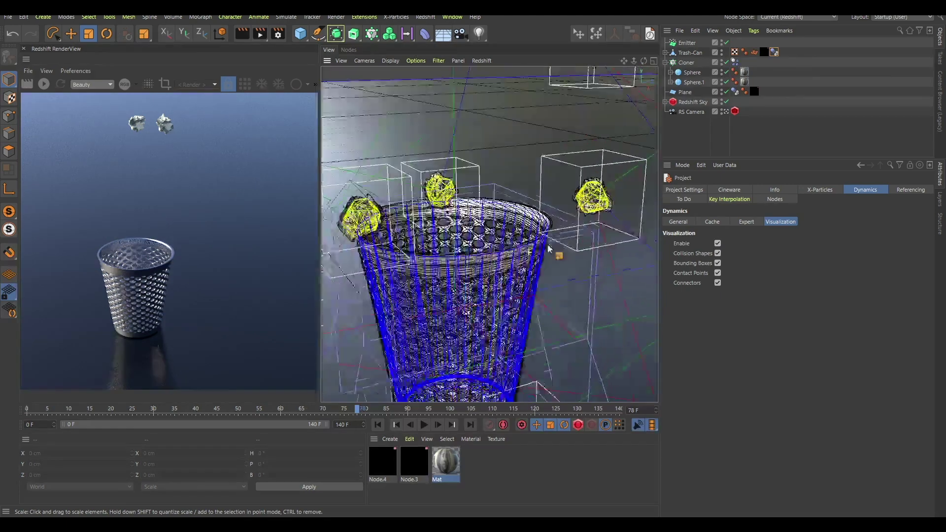
left_click_drag(548, 246, 516, 254, "alt")
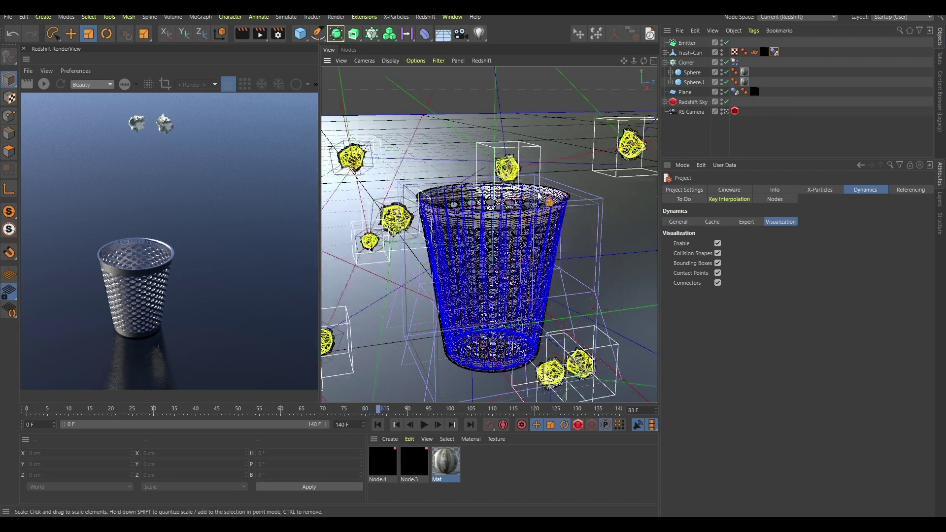
left_click_drag(529, 227, 557, 234, "alt")
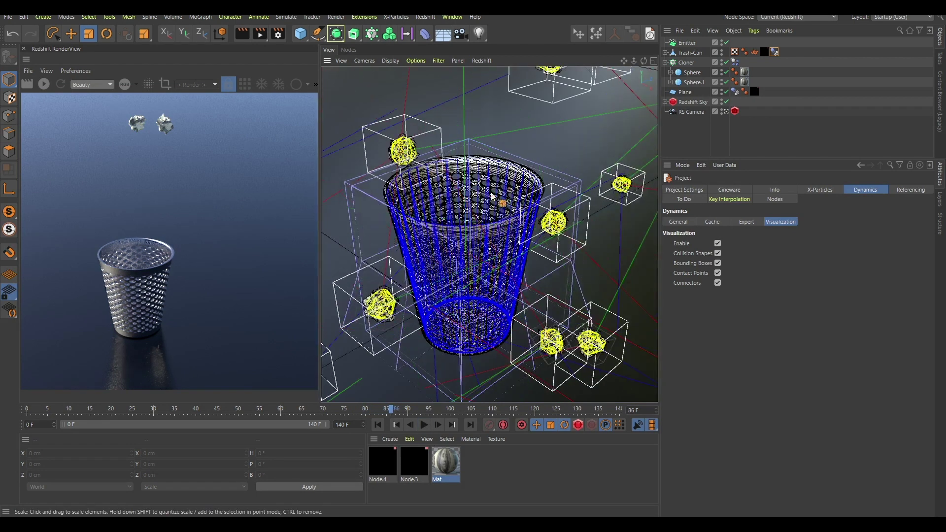
key("shift+f")
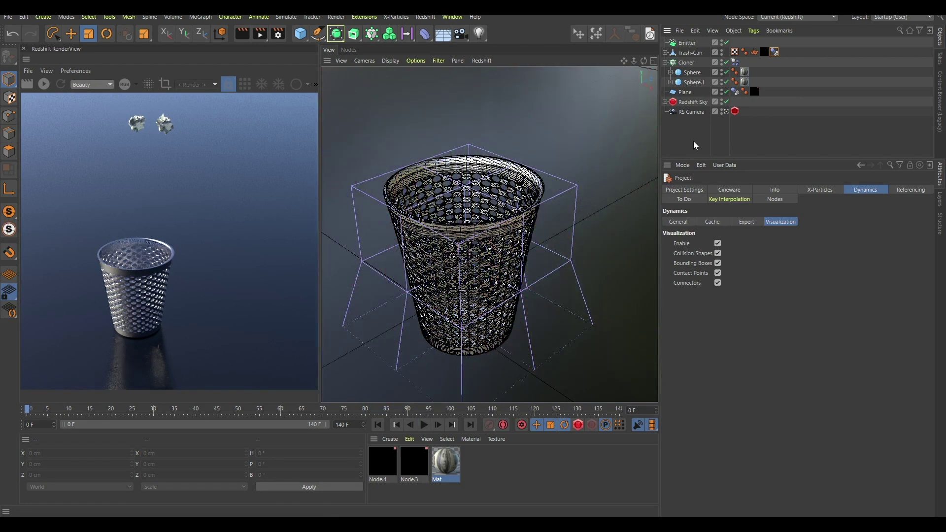
left_click(718, 243)
Step: Set the collision shape of the Trash-Can's Dynamics Body tag to Static Mesh and play the simulation to about frame 77
left_click(774, 53)
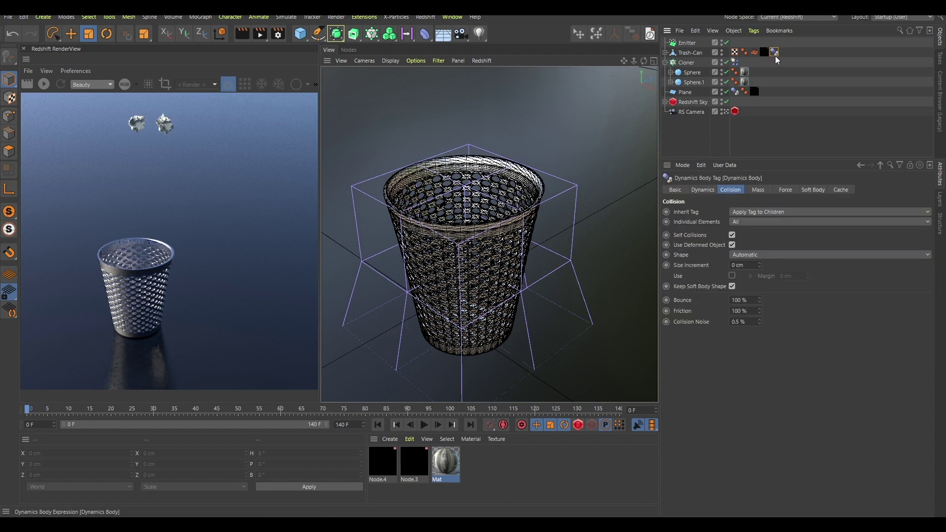
left_click(741, 255)
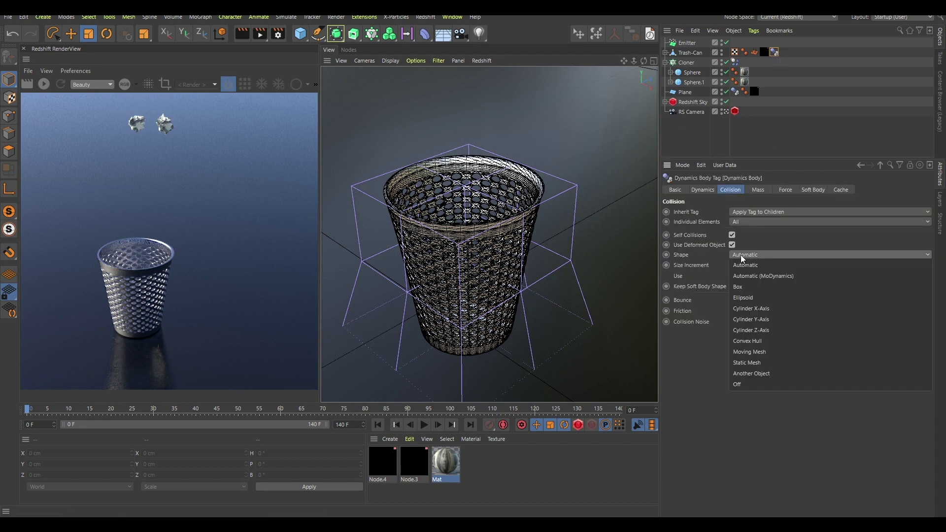
left_click(765, 362)
left_click(702, 147)
key("F8")
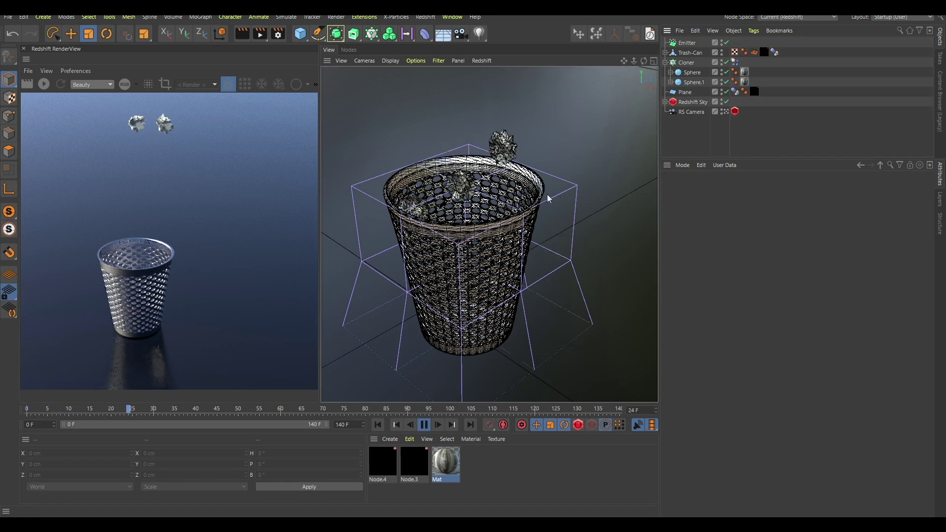
scroll(484, 239, "down", 5)
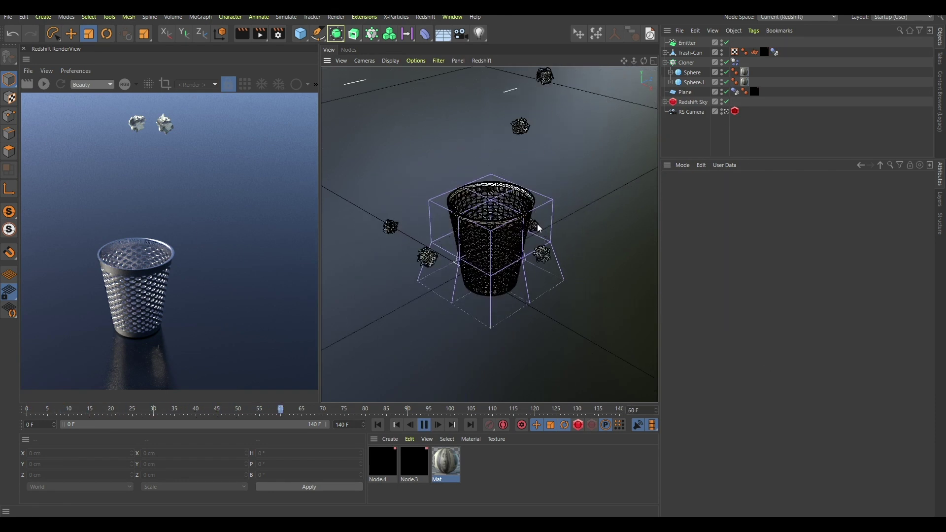
key("F8")
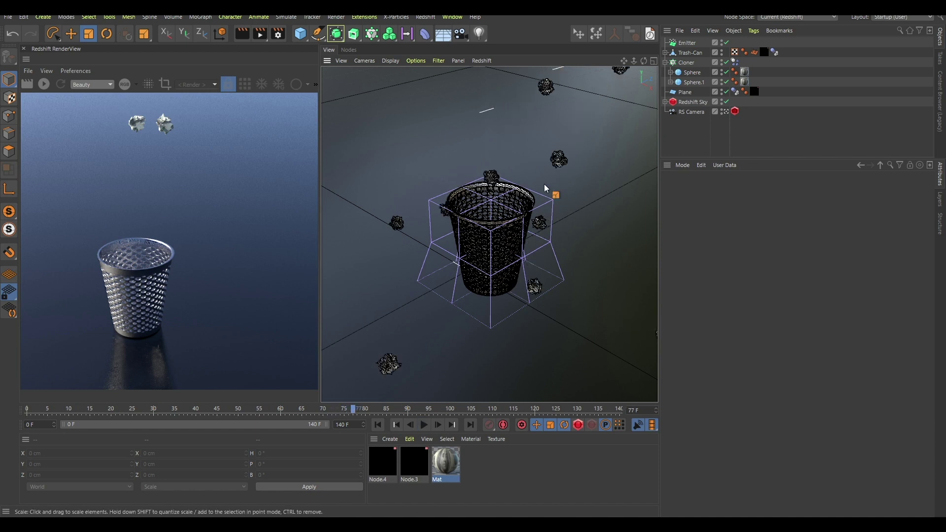
Step: Play on to frame 87 and examine the path of the balls from the emitter to the trash can
middle_click_drag(531, 207, 521, 222, "alt")
scroll(521, 222, "up", 3)
left_click_drag(516, 231, 525, 217, "alt")
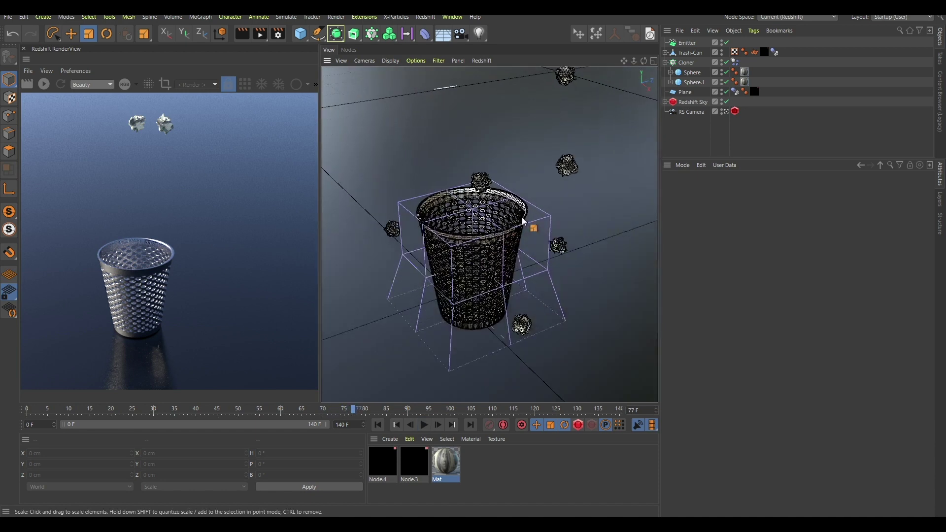
key("F8")
key("F8")
scroll(489, 268, "down", 5)
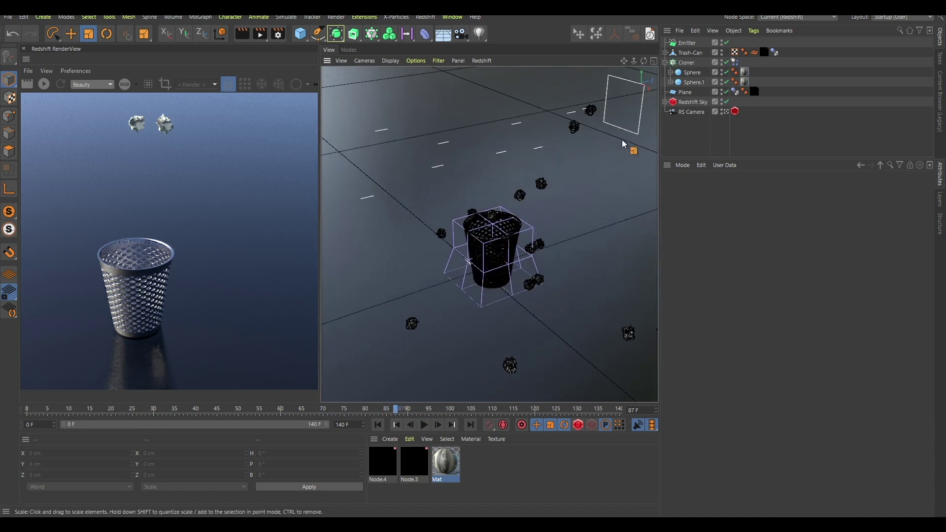
middle_click_drag(622, 140, 595, 139, "alt")
left_click_drag(465, 271, 538, 160, "alt")
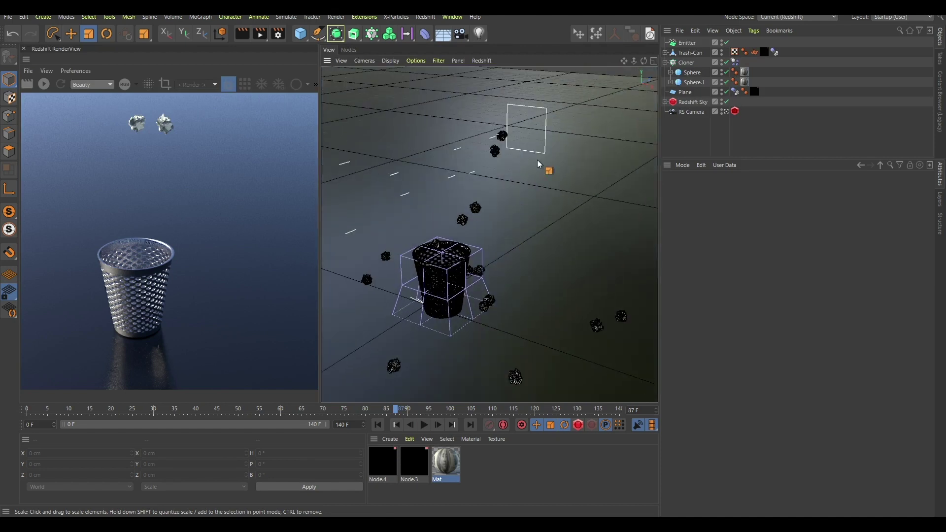
Step: Play on to frame 107 and preview that frame in the Redshift RenderView
key("F8")
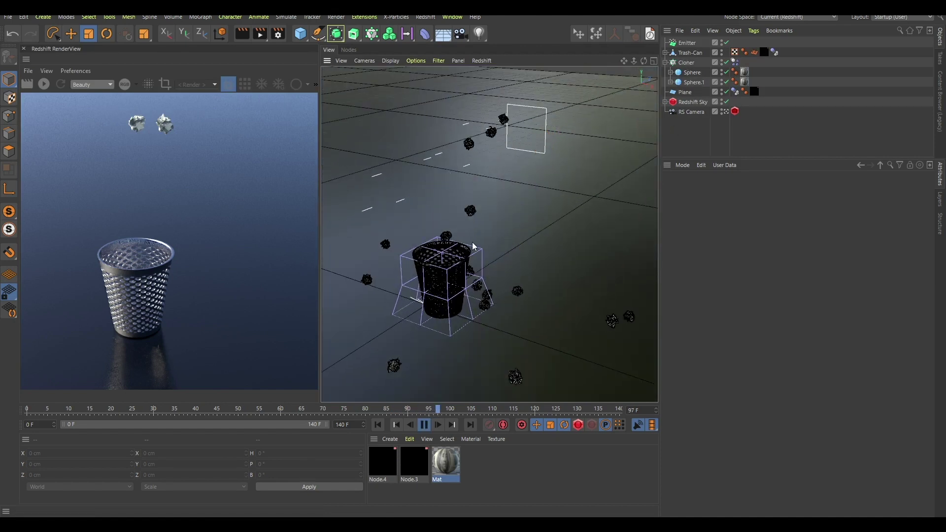
key("F8")
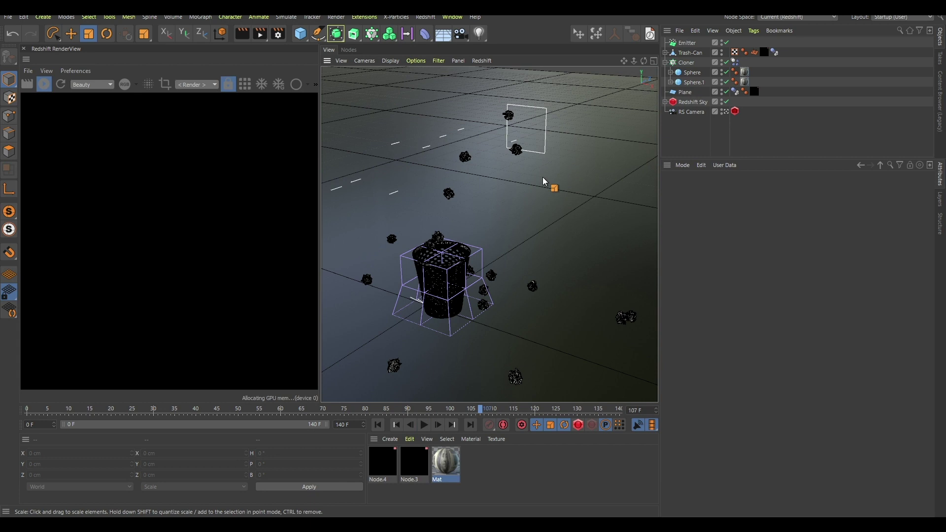
mouse_move(474, 258)
left_mouse_down("alt")
mouse_move(466, 273)
mouse_move(480, 257)
left_mouse_up("alt")
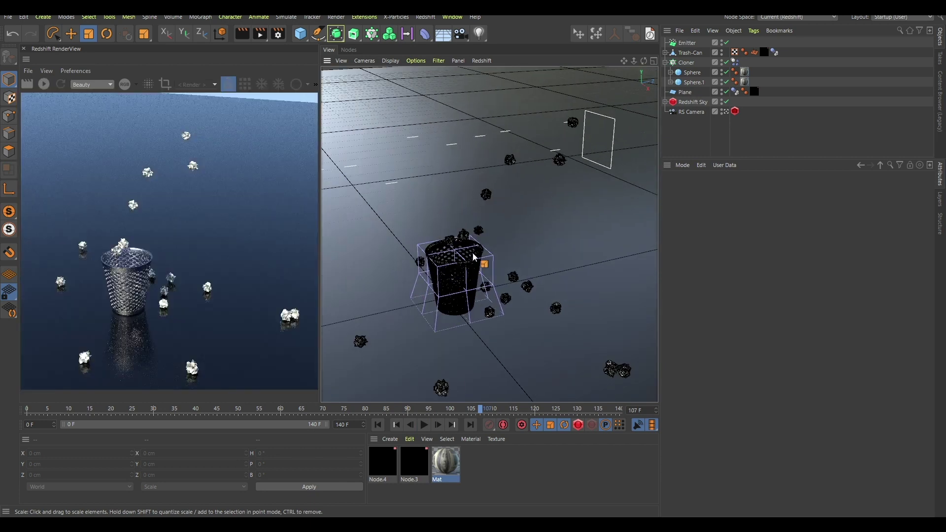